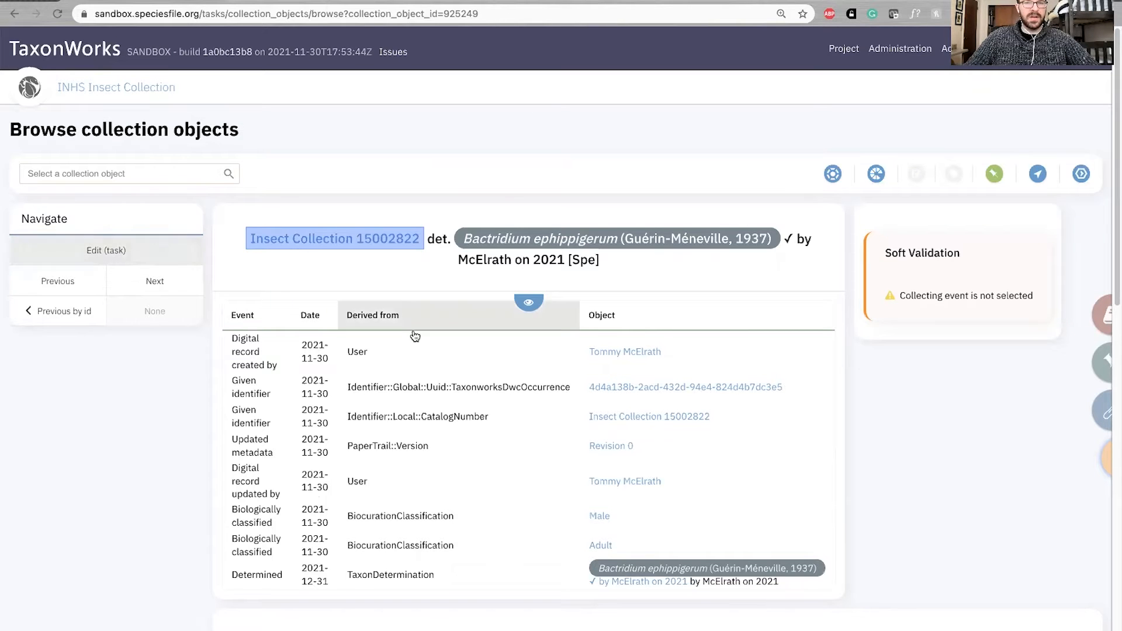
# Open the displayed specimen record in the Comprehensive specimen digitization task
pyautogui.scroll(-7, 675, 377)
pyautogui.scroll(-3, 675, 377)
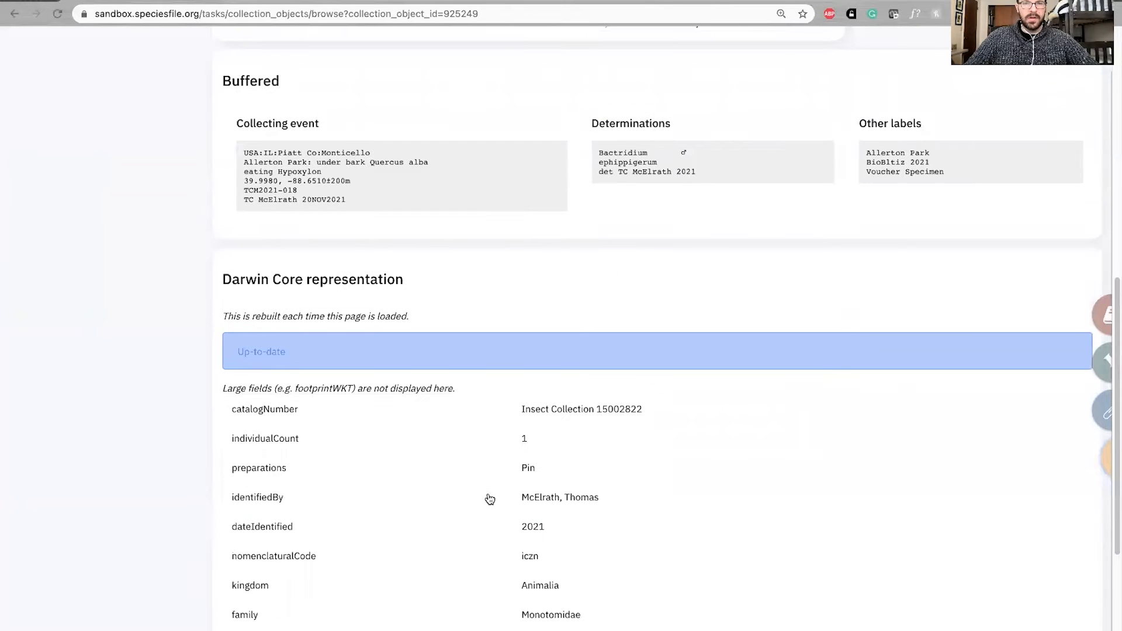
pyautogui.scroll(-2, 491, 499)
pyautogui.scroll(10, 430, 377)
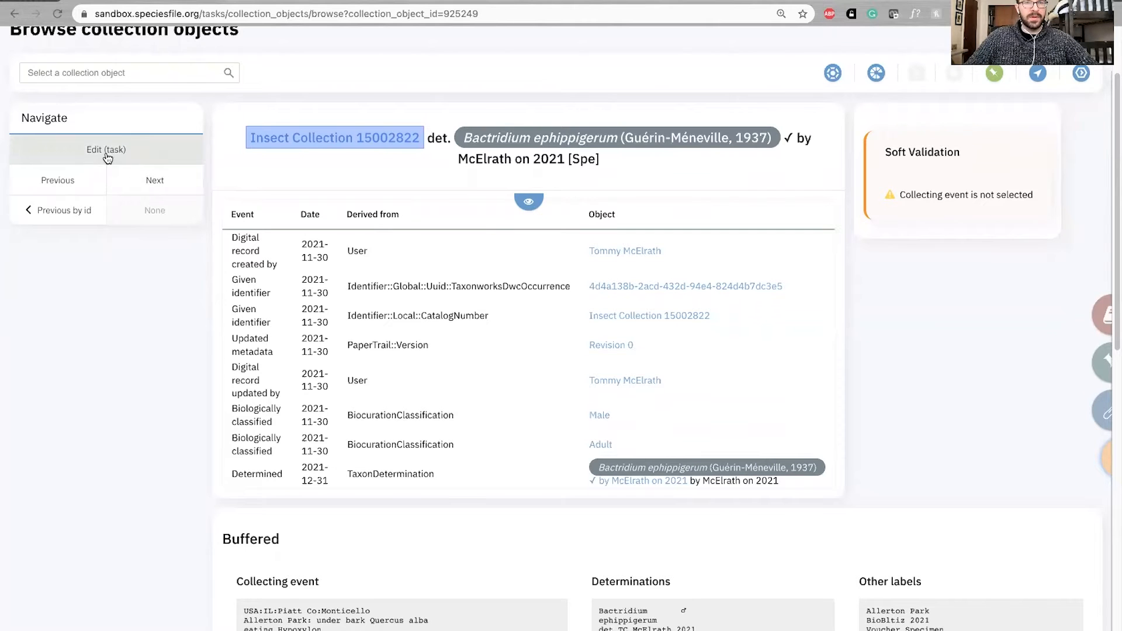
pyautogui.scroll(2, 133, 151)
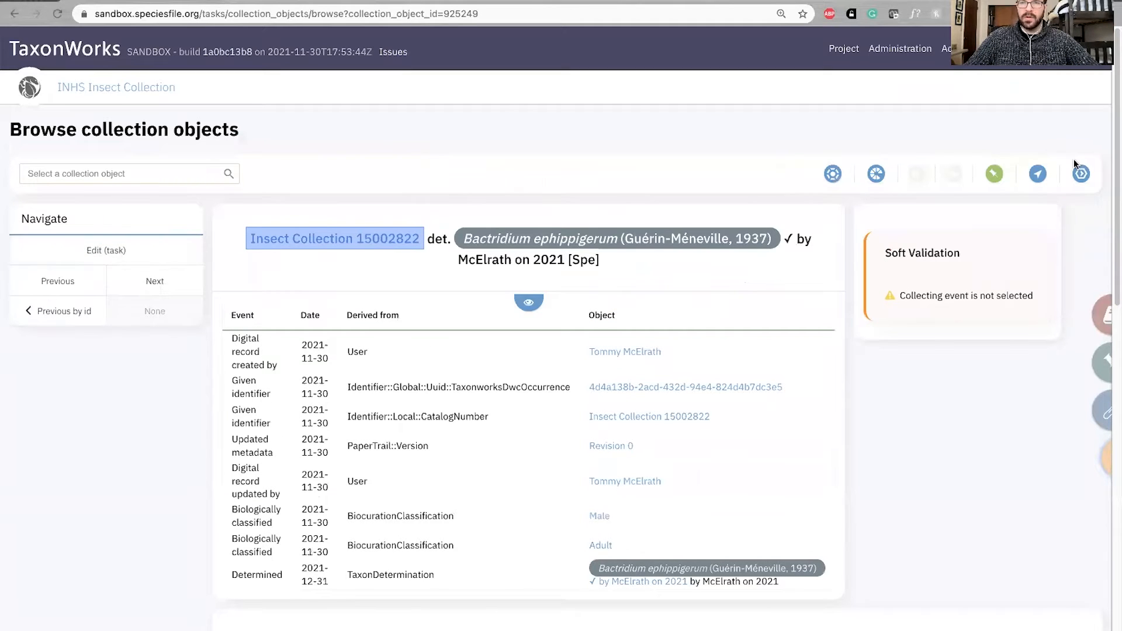
pyautogui.click(875, 174)
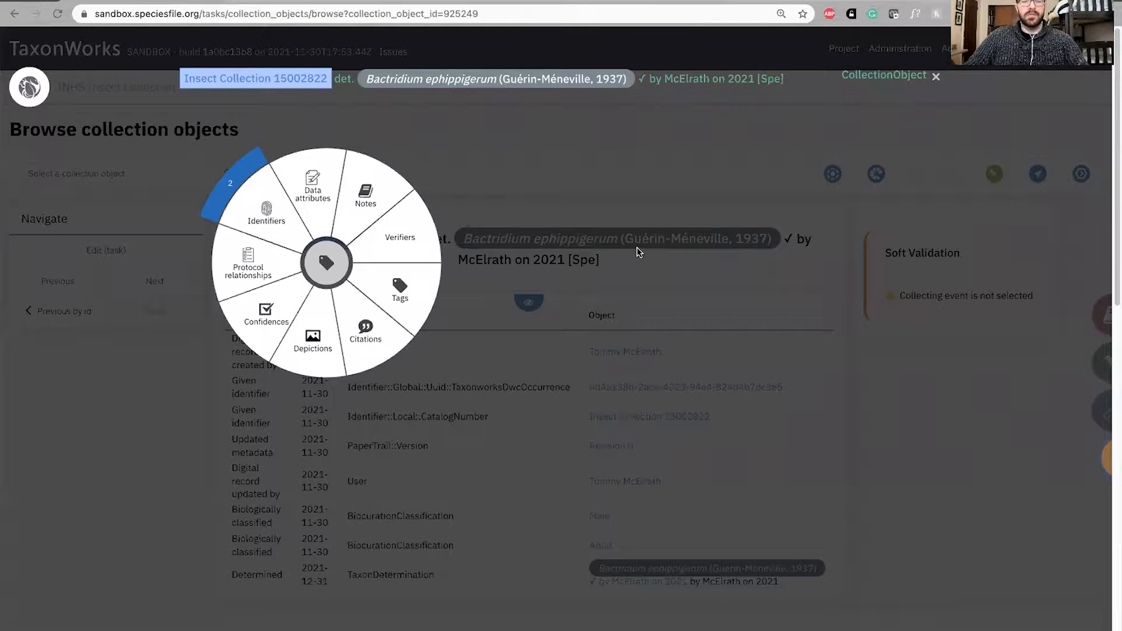
pyautogui.click(640, 249)
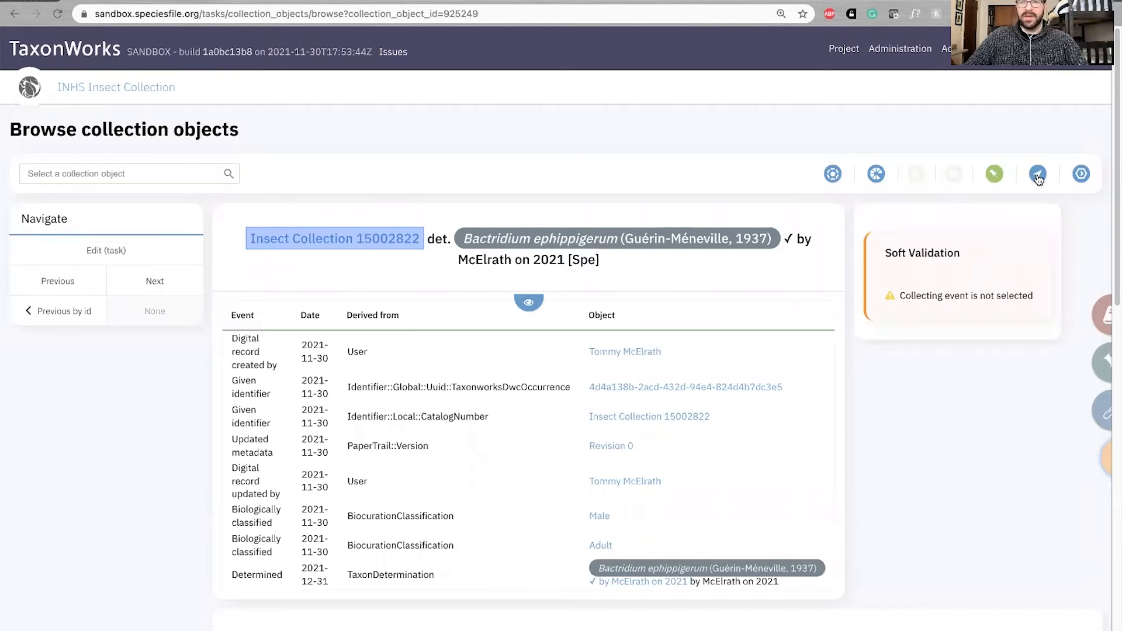
pyautogui.click(994, 174)
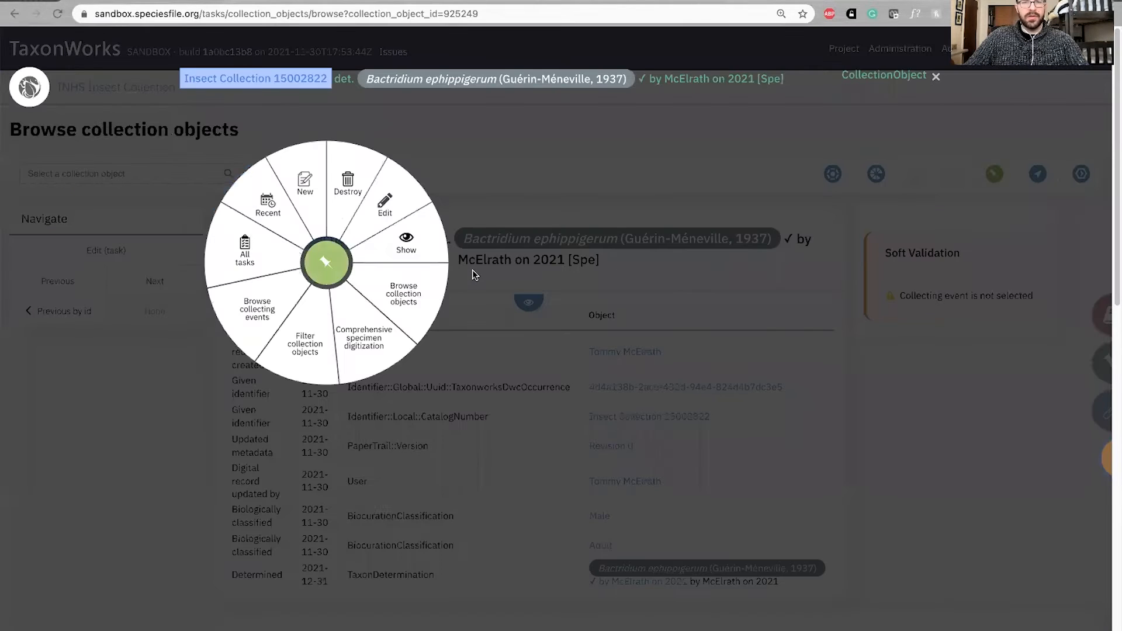
pyautogui.click(377, 343)
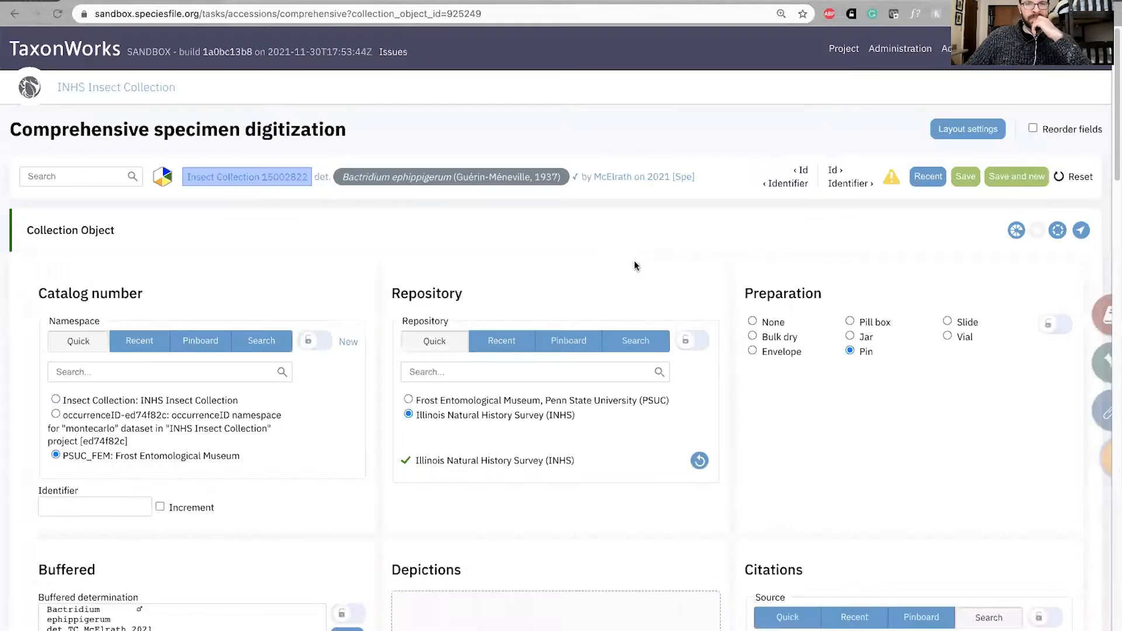
# Look over the specimen's digitization form from catalog number and buffered labels down to determinations and the collecting event
pyautogui.scroll(-3, 380, 292)
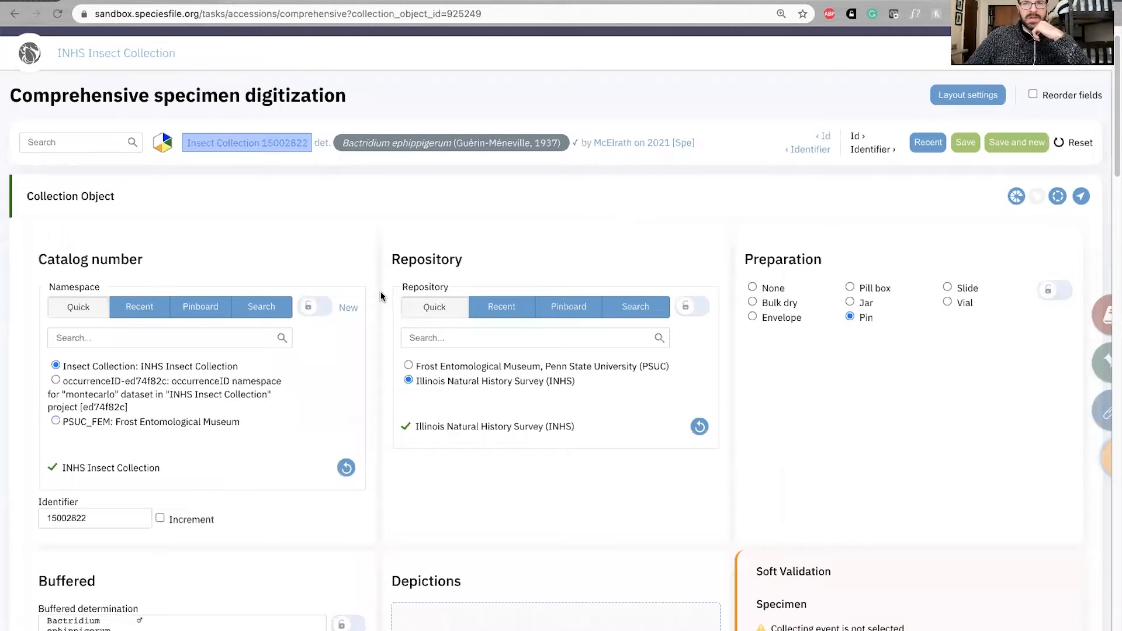
pyautogui.scroll(-6, 380, 290)
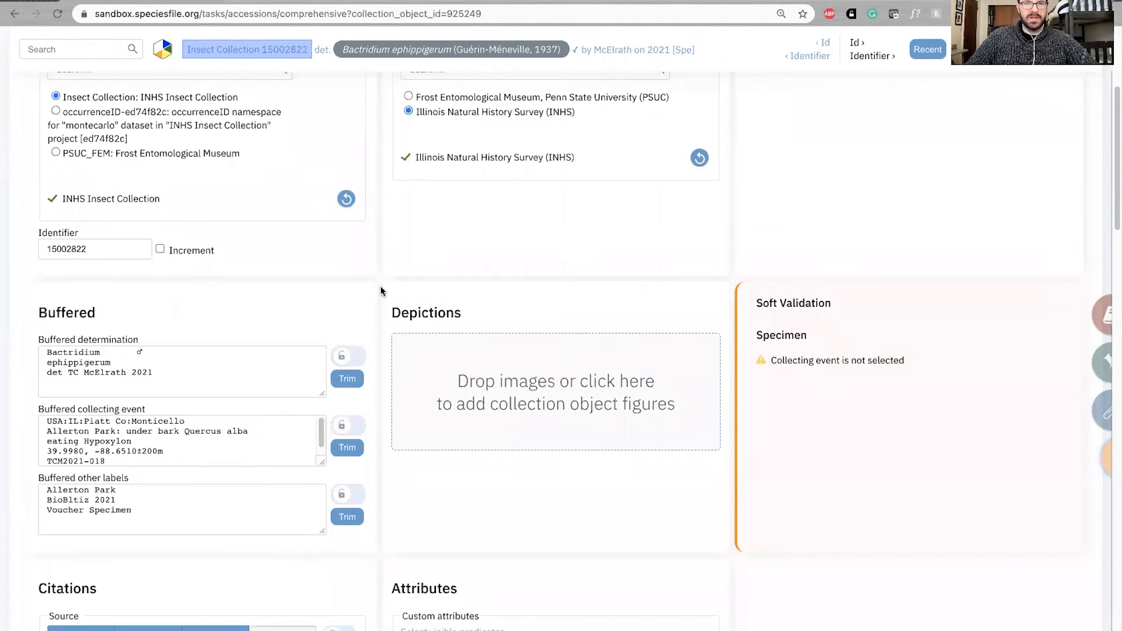
pyautogui.scroll(-8, 380, 291)
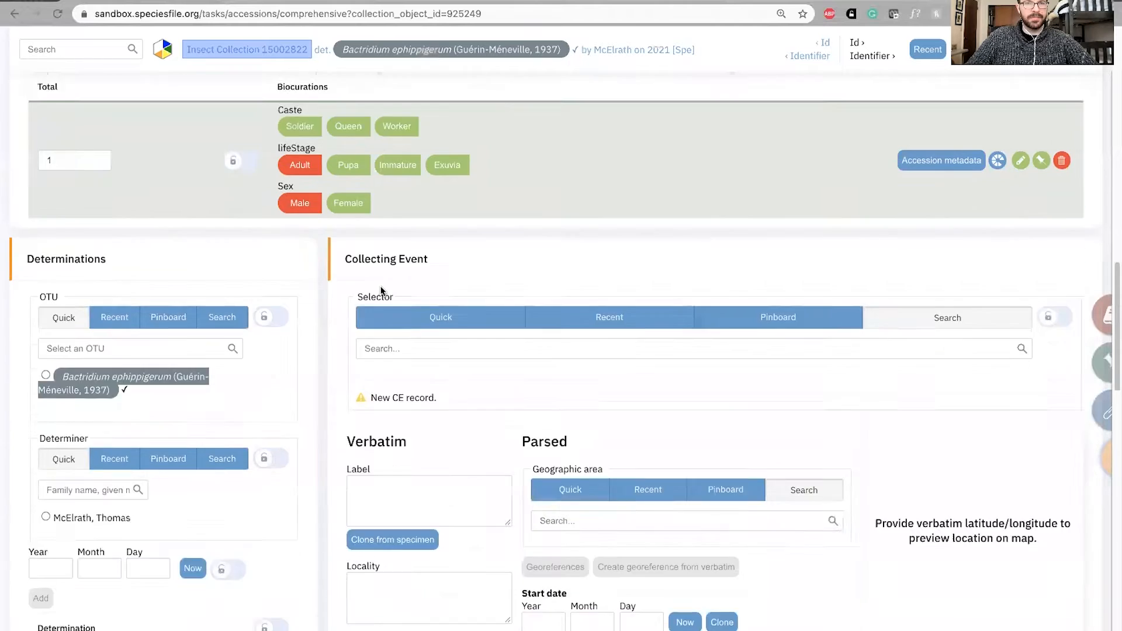
pyautogui.scroll(-2, 330, 303)
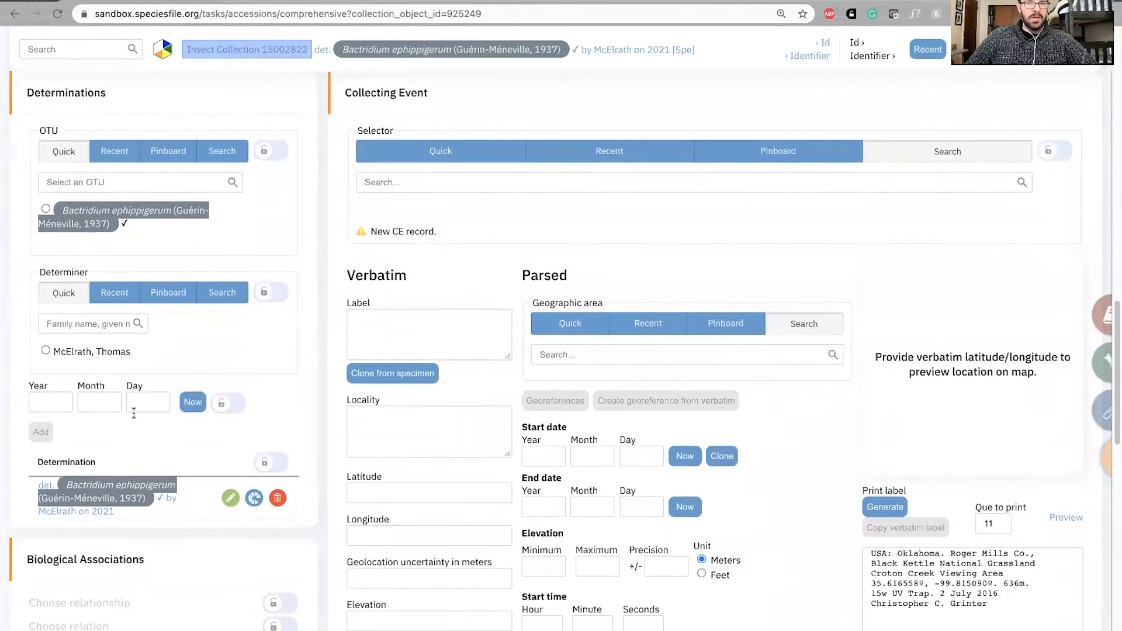
pyautogui.scroll(1, 327, 280)
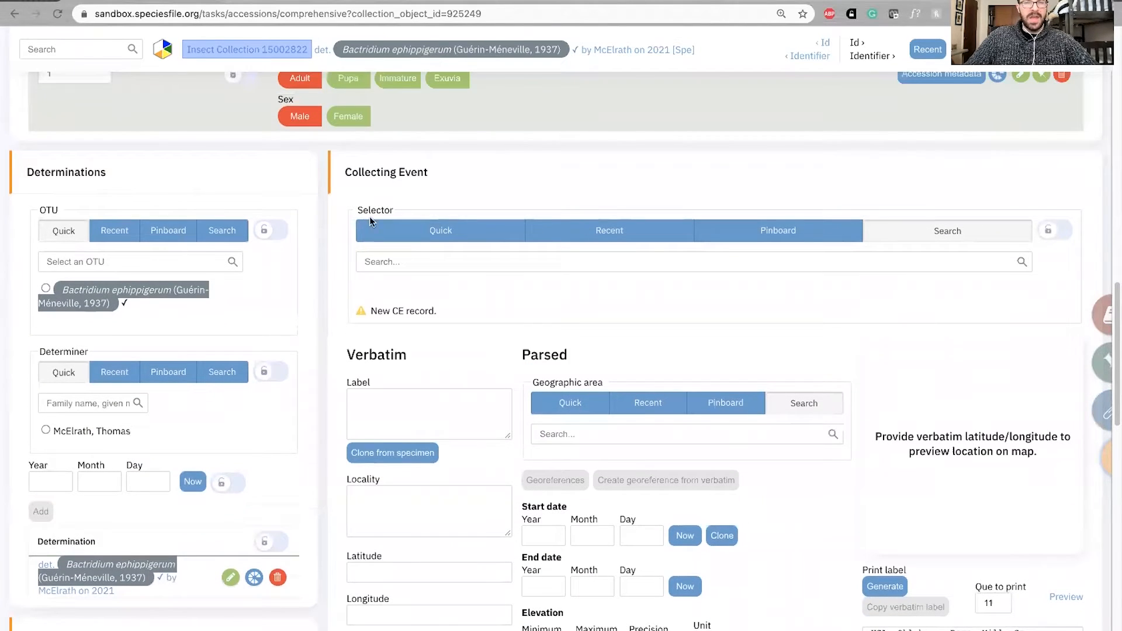
pyautogui.moveTo(345, 171); pyautogui.dragTo(434, 173)
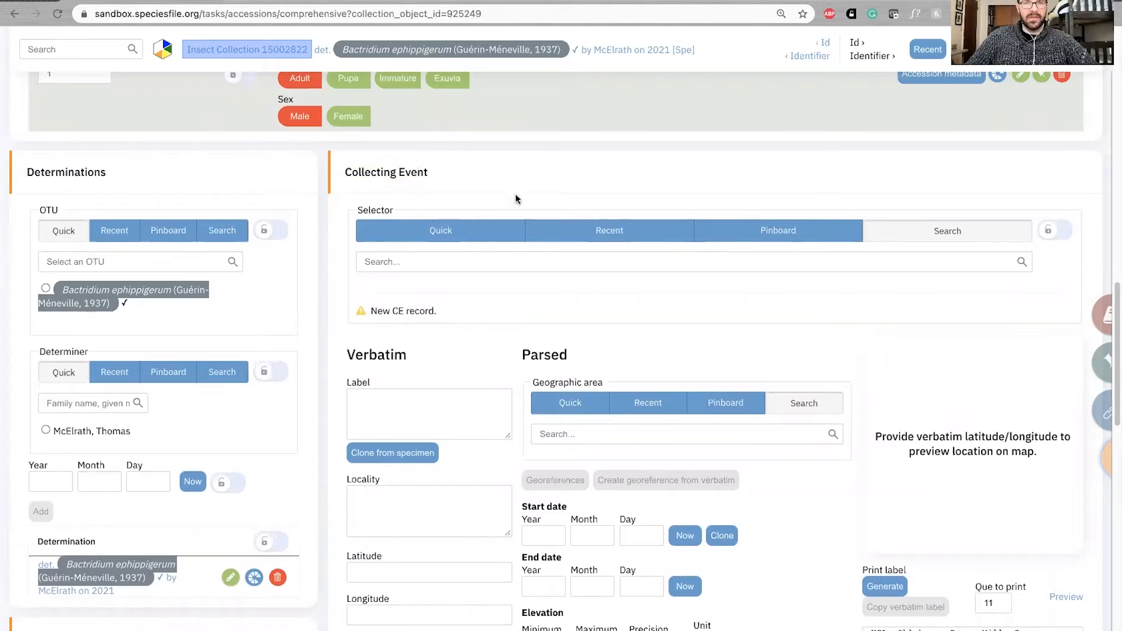
# Search the existing collecting events using the full text of the specimen's buffered collecting event label
pyautogui.scroll(6, 474, 209)
pyautogui.scroll(4, 469, 218)
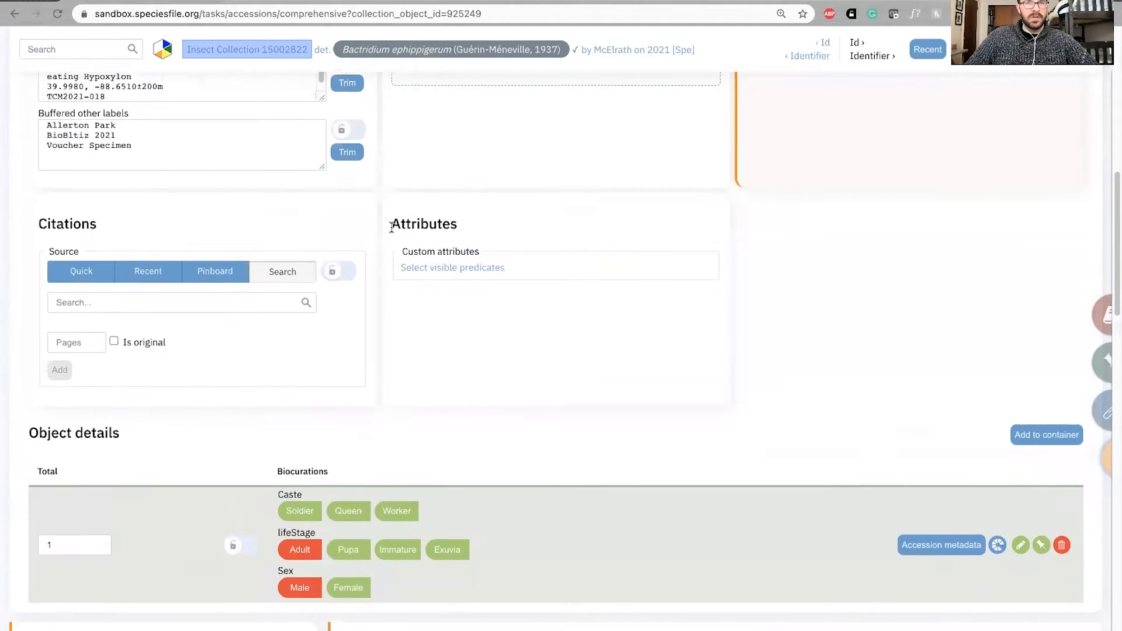
pyautogui.click(198, 397)
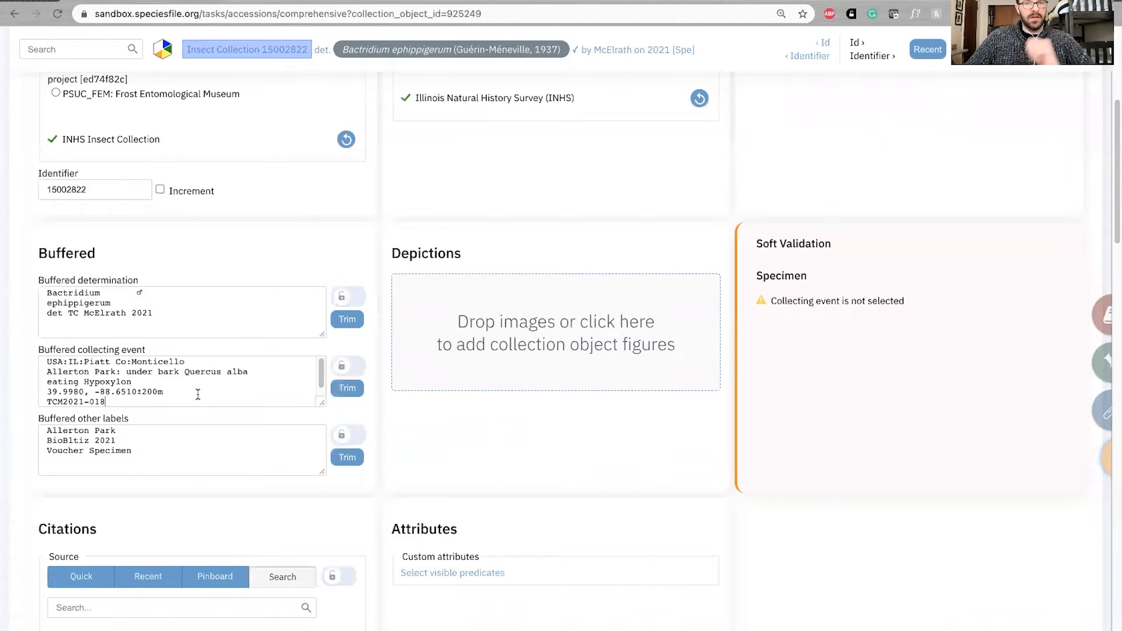
pyautogui.press('super+a')
pyautogui.scroll(-10, 383, 321)
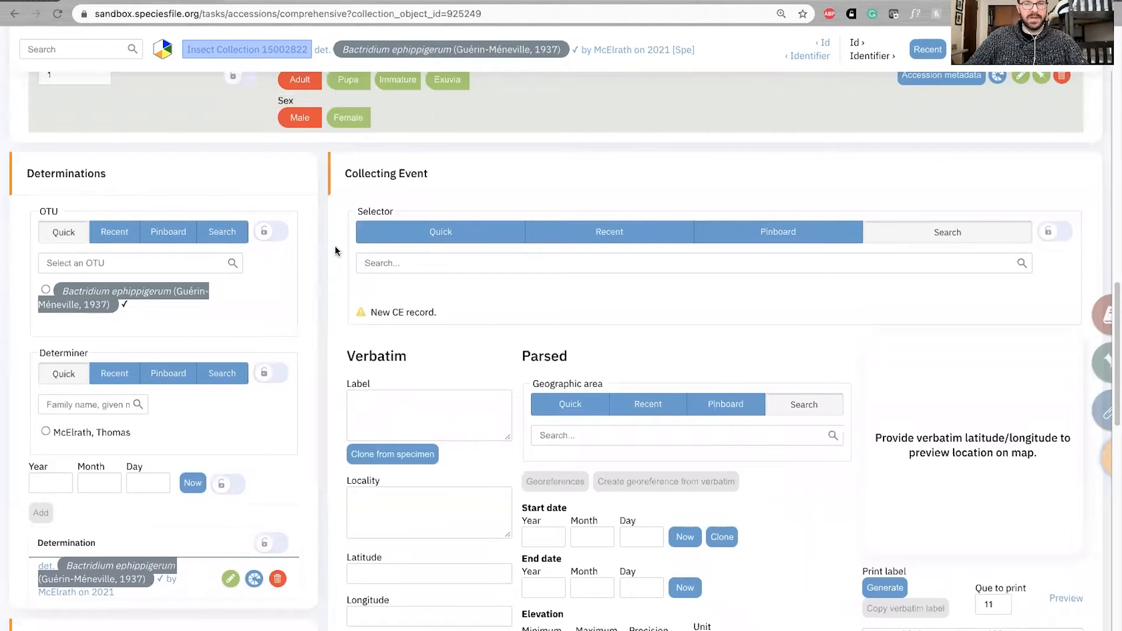
pyautogui.write('USA:IL:Piatt Co:Monticello Allerton Park: under bark Quercus alba eating Hypoxylon  39.9980, -88.6510±200m TCM2021-018 TC McElrath 20NOV2021')
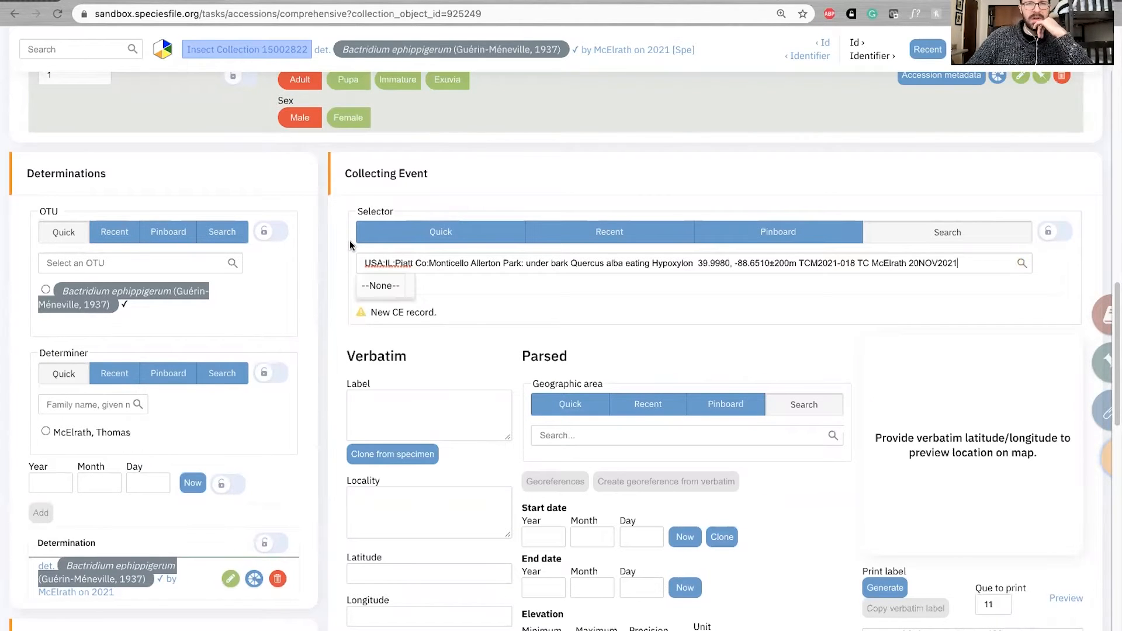
# Cut the collecting event search text down to a date and search for 2021-11-30
pyautogui.moveTo(362, 264); pyautogui.dragTo(993, 267)
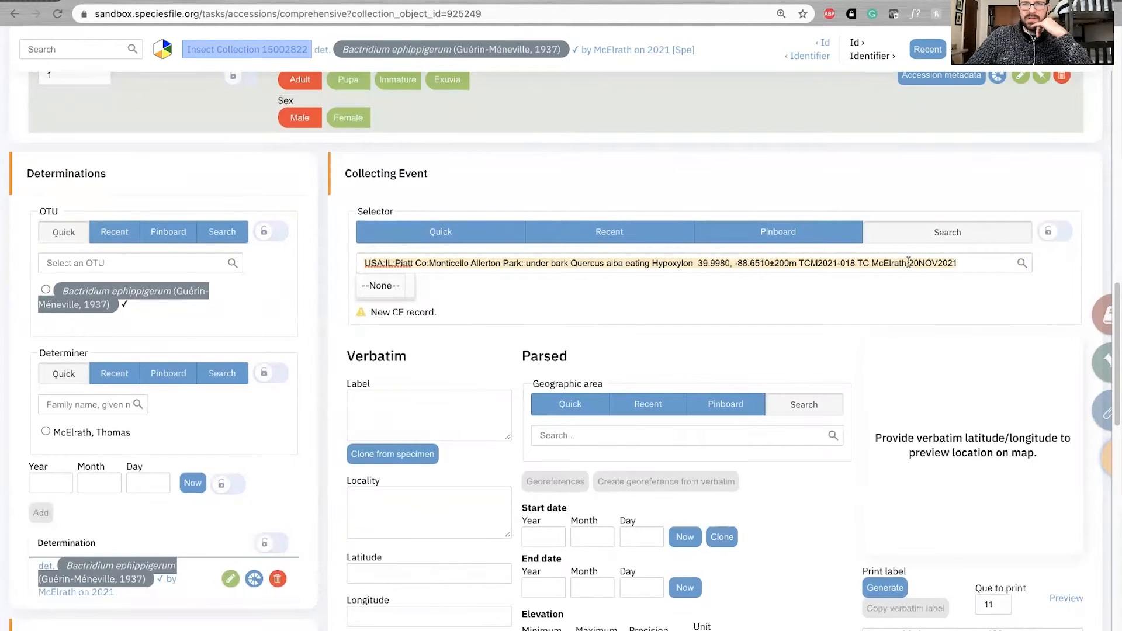
pyautogui.click(367, 263)
pyautogui.moveTo(366, 263); pyautogui.dragTo(908, 264)
pyautogui.hotkey('ctrl', 'x')
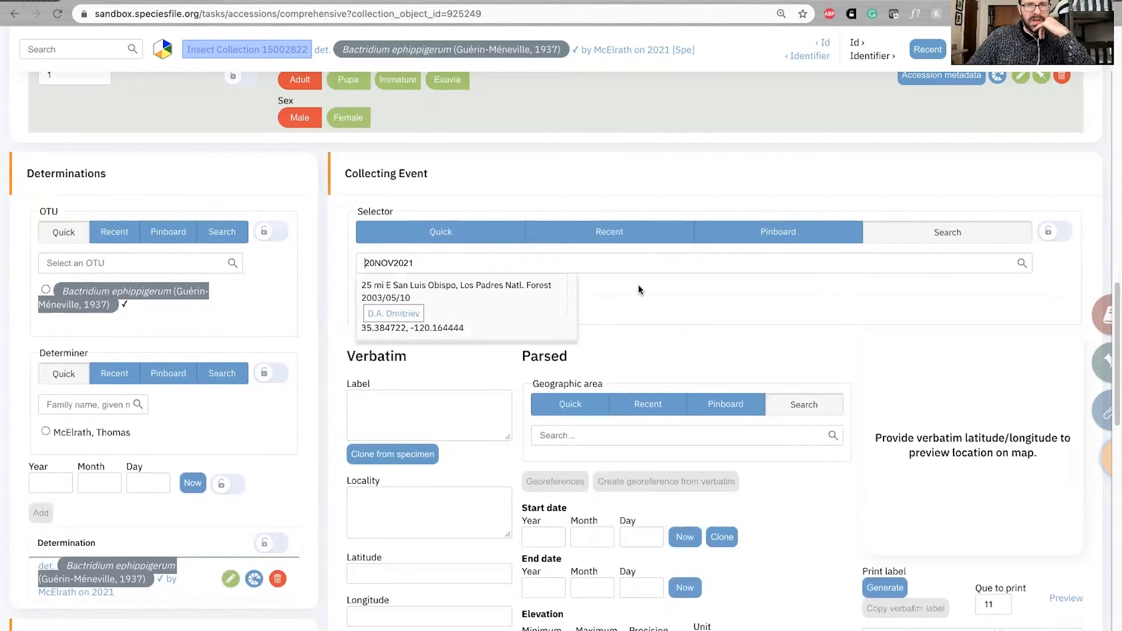
pyautogui.click(399, 263)
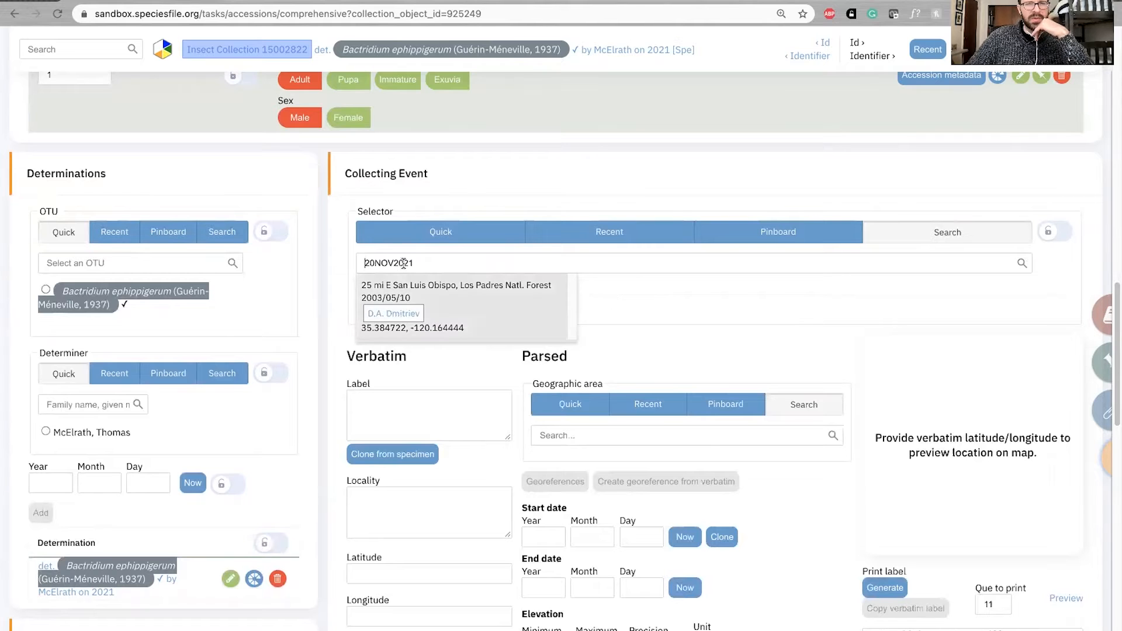
pyautogui.press('BackSpace')
pyautogui.press('BackSpace')
pyautogui.press('BackSpace')
pyautogui.press('BackSpace')
pyautogui.press('BackSpace')
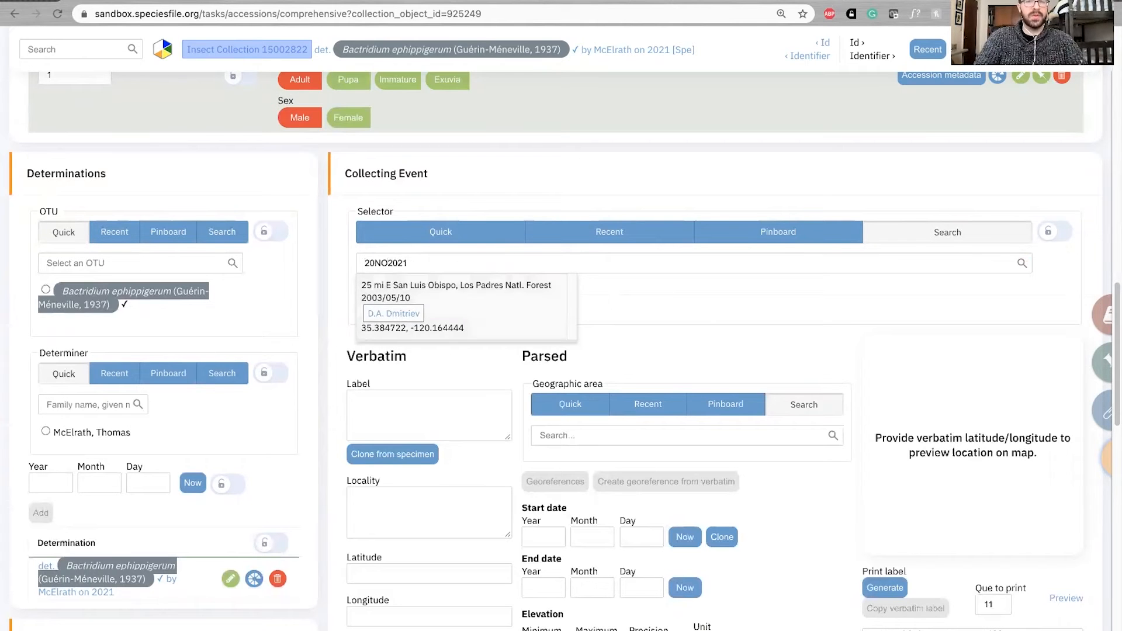
pyautogui.write('-11-30')
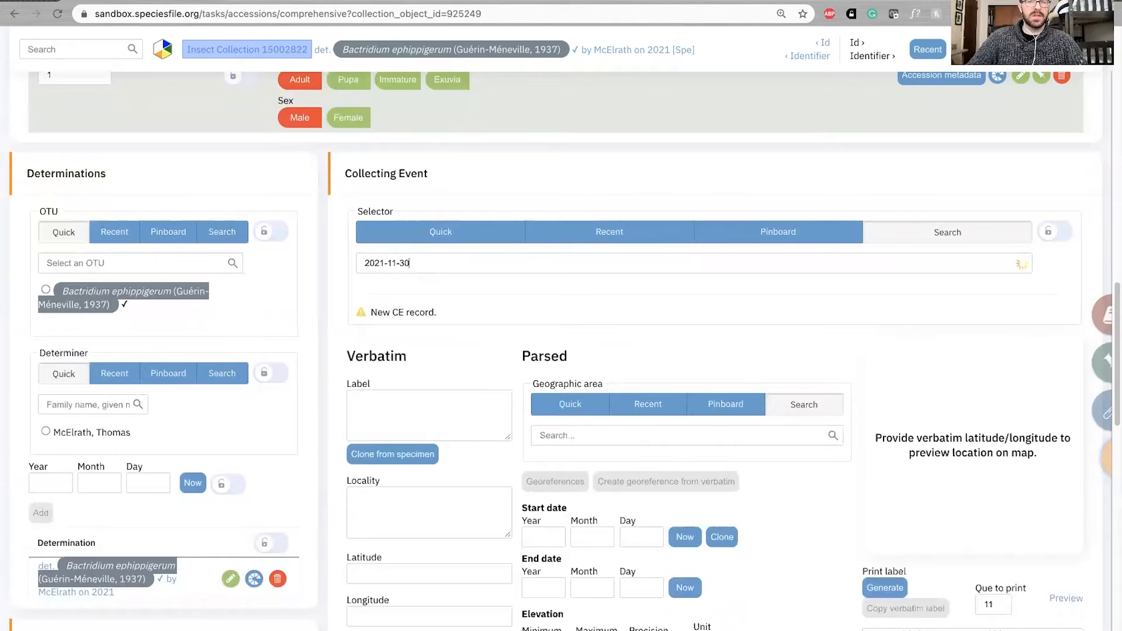
# Check the date in the buffered collecting event label, search collecting events for 2021-11-20, and clear the search
pyautogui.scroll(5, 498, 207)
pyautogui.scroll(7, 499, 210)
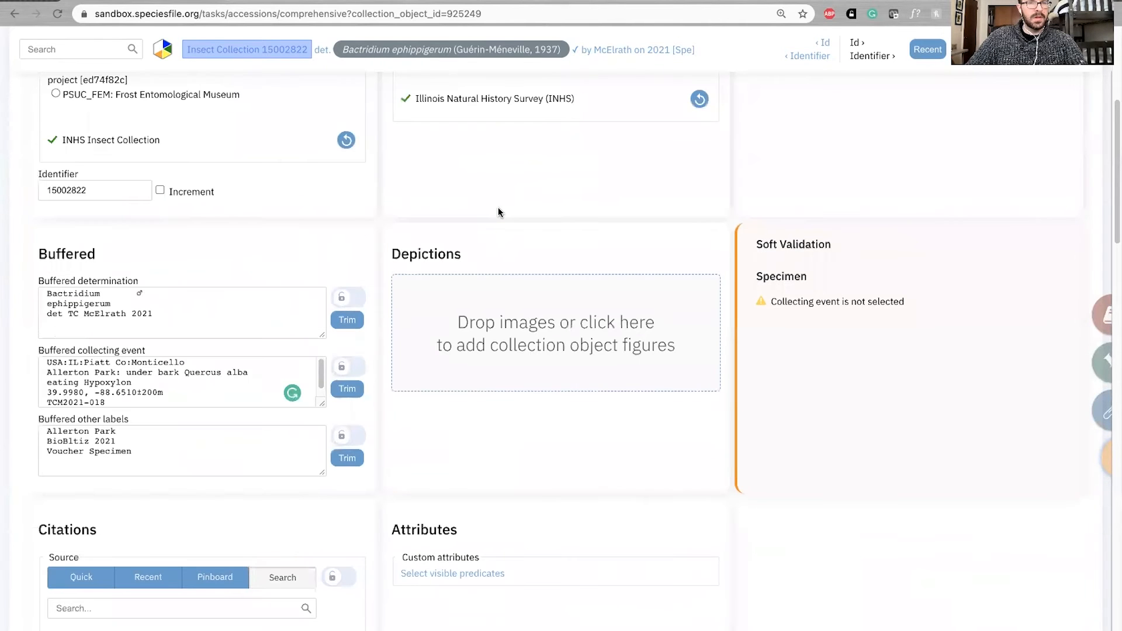
pyautogui.scroll(-2, 181, 379)
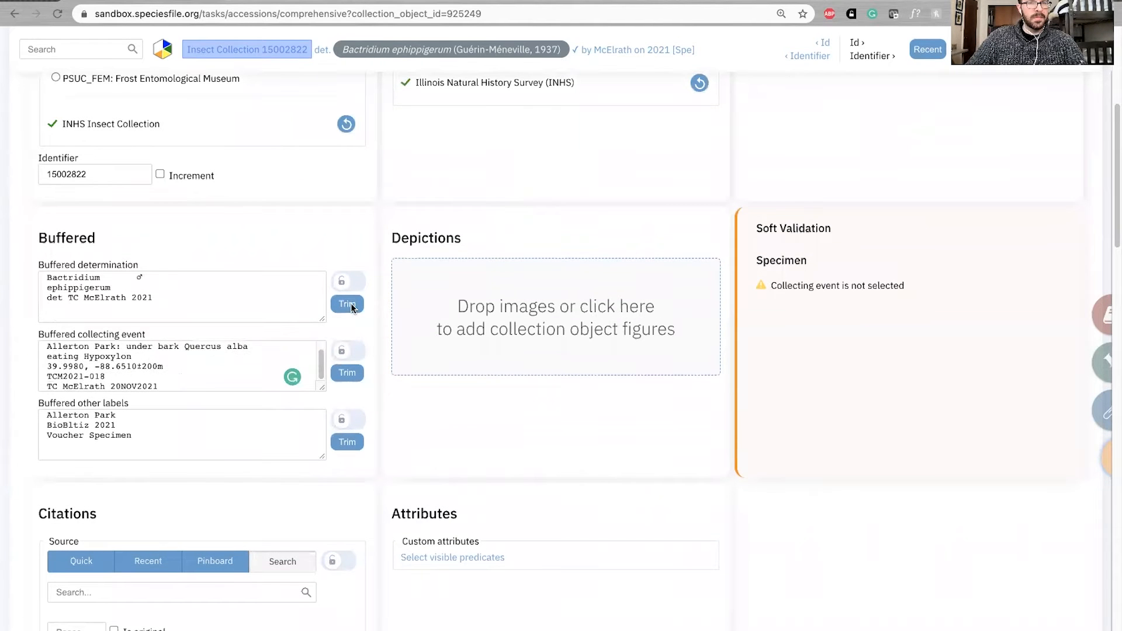
pyautogui.scroll(-10, 474, 261)
pyautogui.press('BackSpace')
pyautogui.press('BackSpace')
pyautogui.write('2021-11-20')
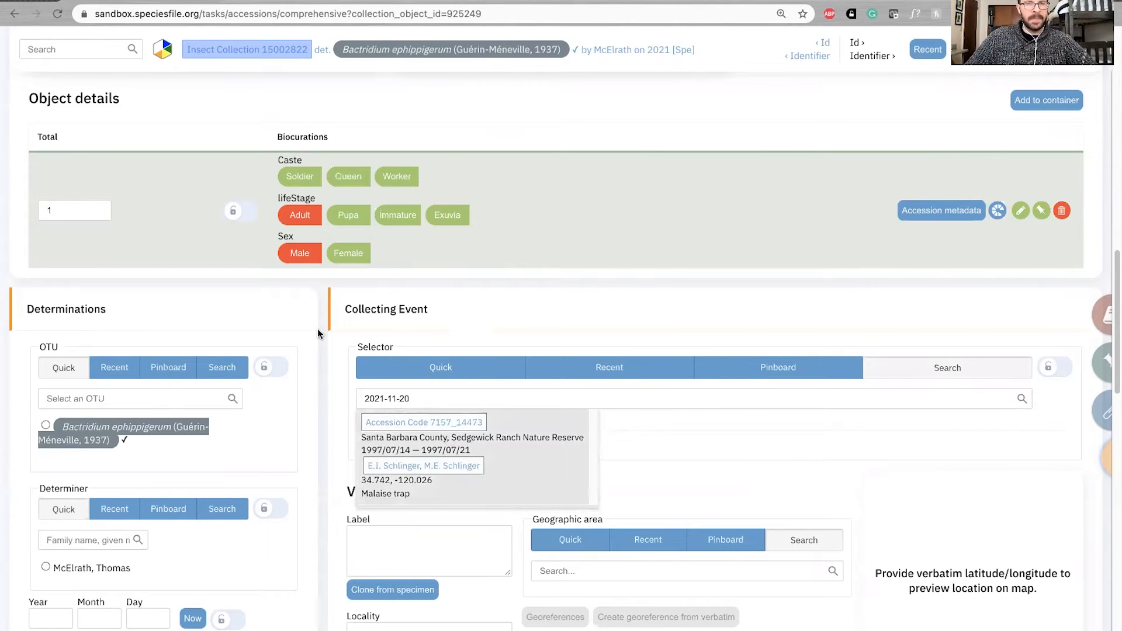
pyautogui.click(340, 338)
pyautogui.scroll(-3, 339, 338)
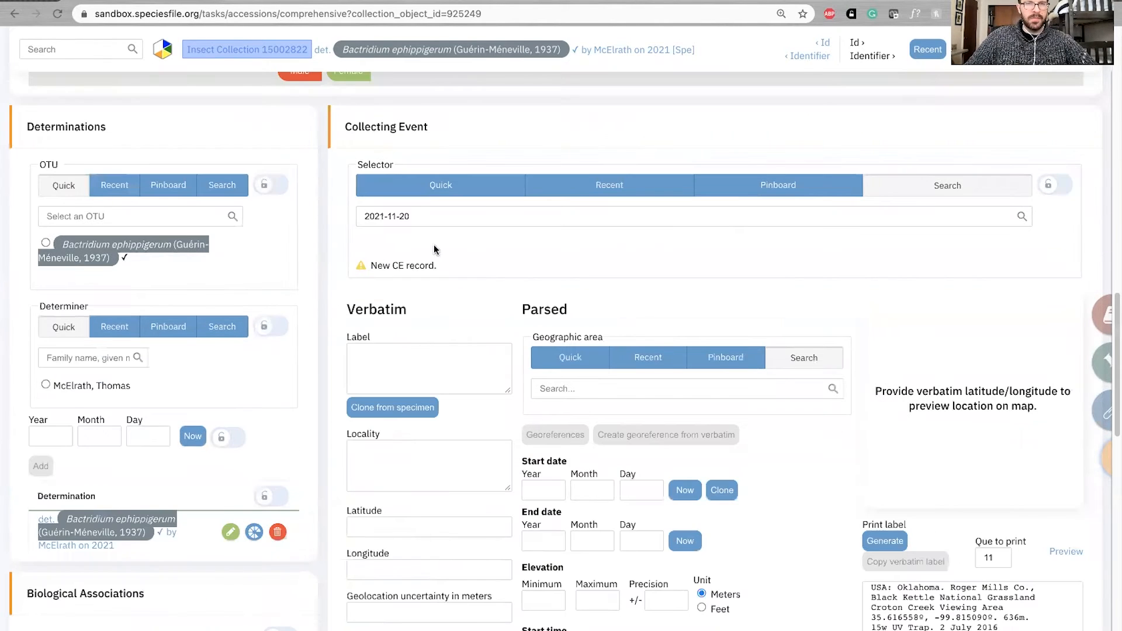
pyautogui.click(430, 221)
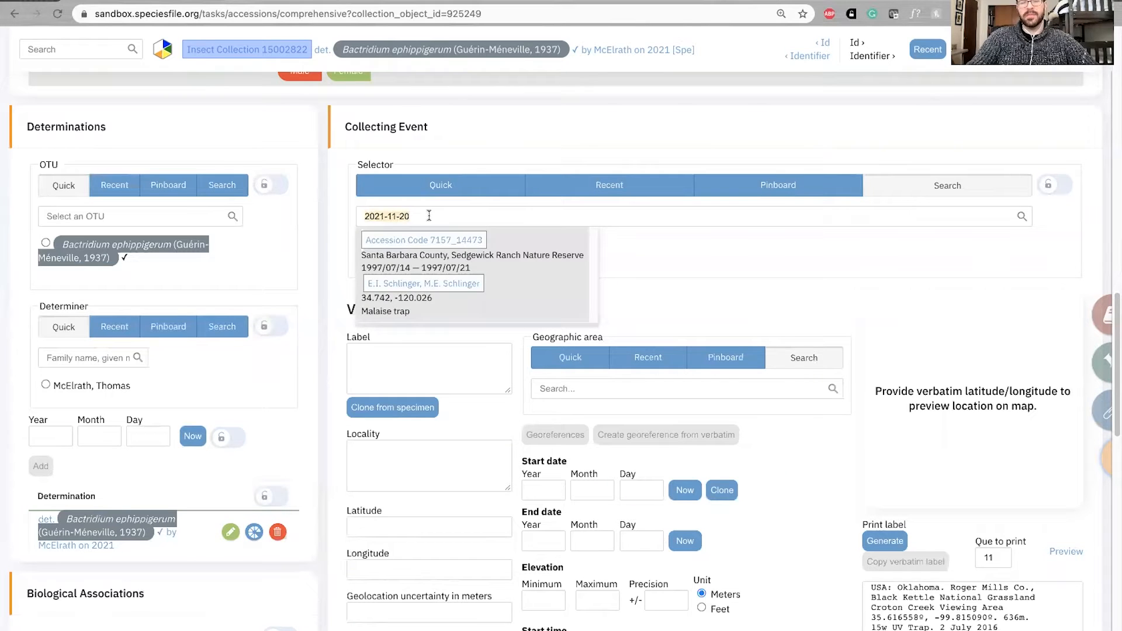
pyautogui.press('BackSpace')
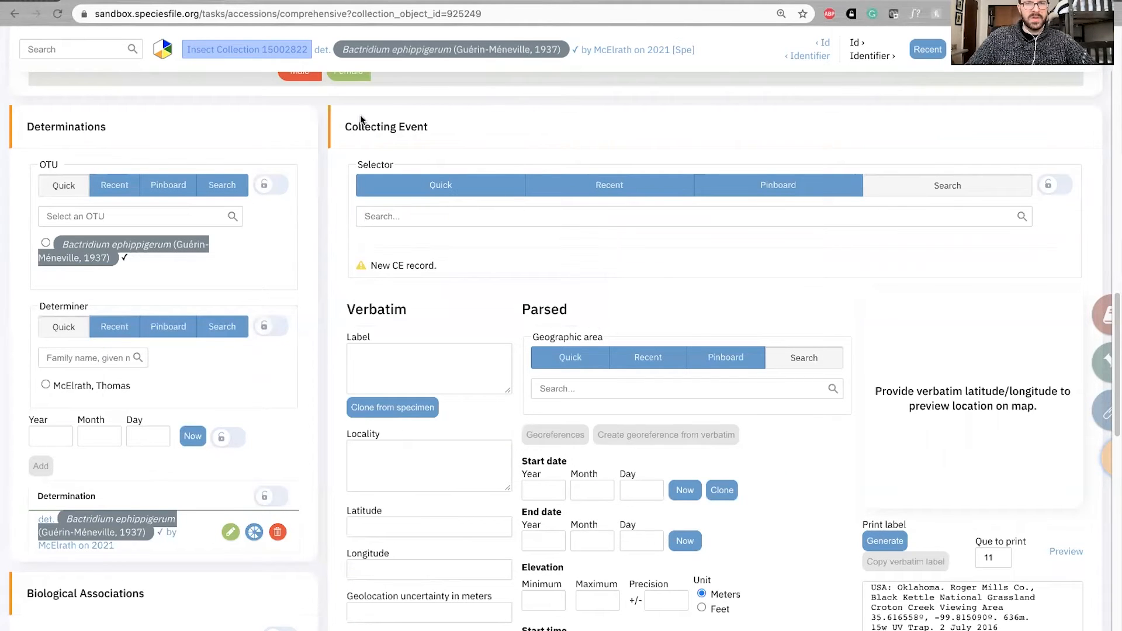
# Examine the empty verbatim and parsed fields of the new collecting event
pyautogui.moveTo(377, 126); pyautogui.dragTo(437, 127)
pyautogui.click(436, 130)
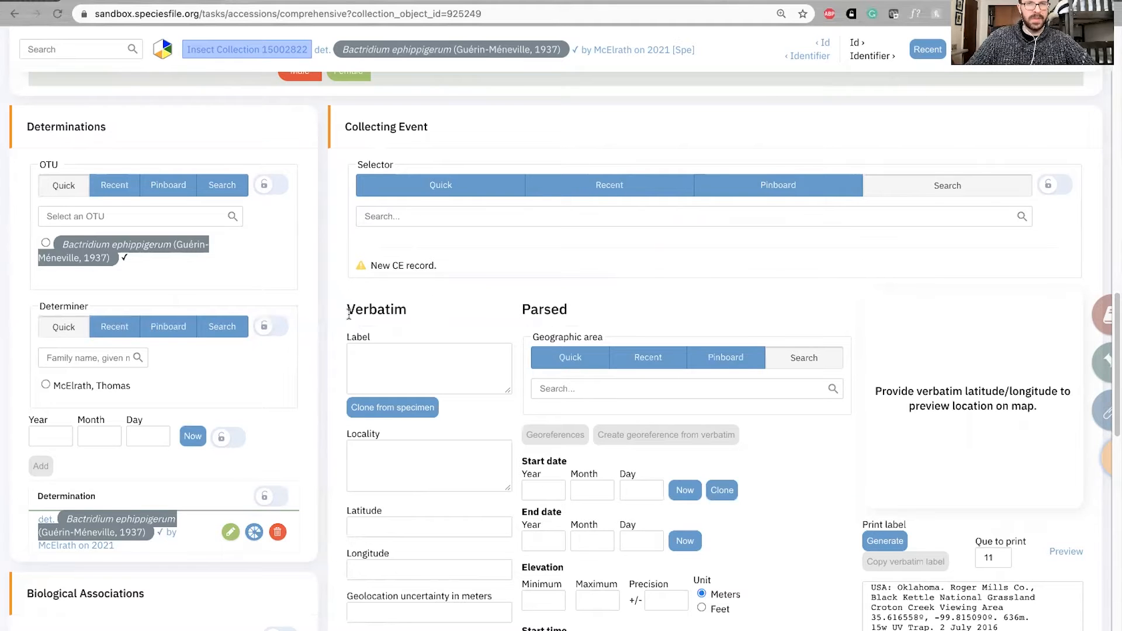
pyautogui.scroll(-3, 345, 292)
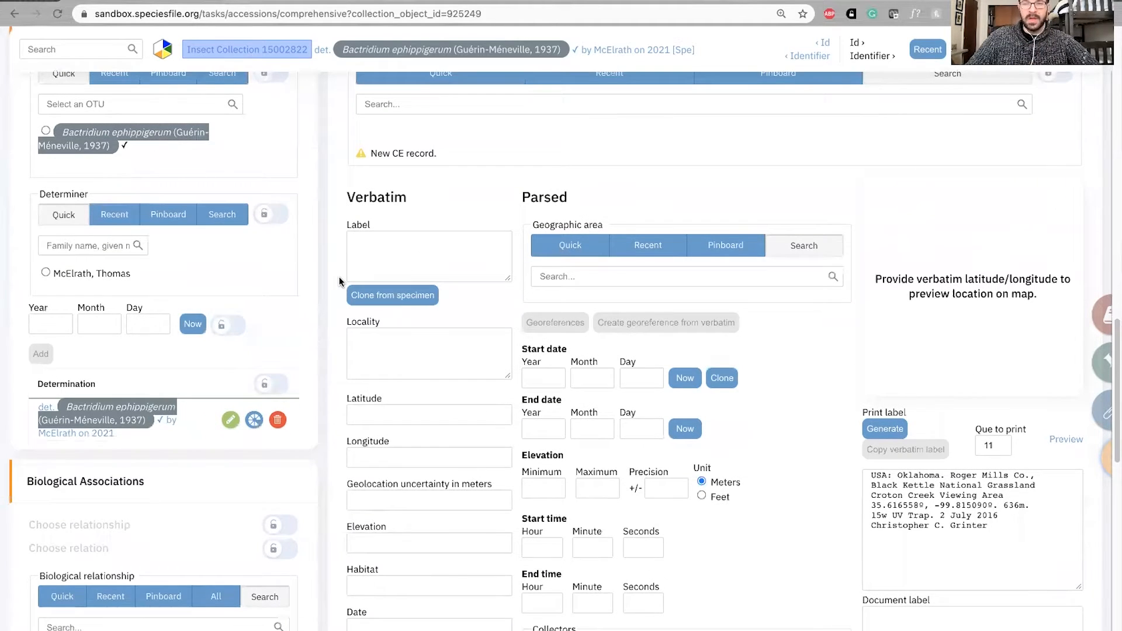
pyautogui.scroll(2, 386, 338)
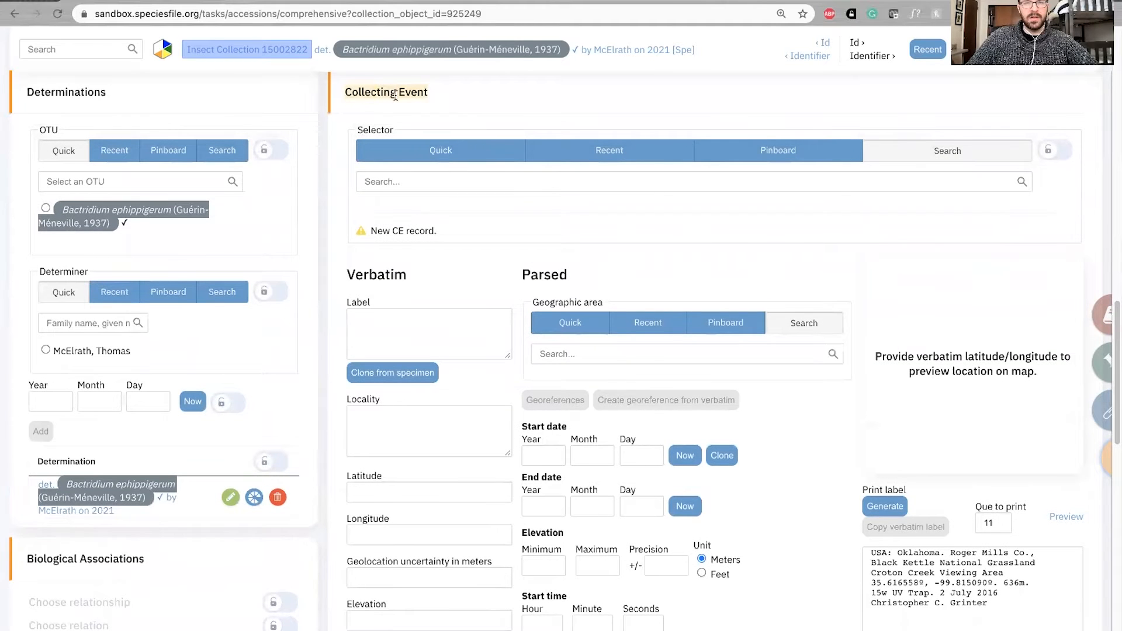
pyautogui.scroll(1, 362, 108)
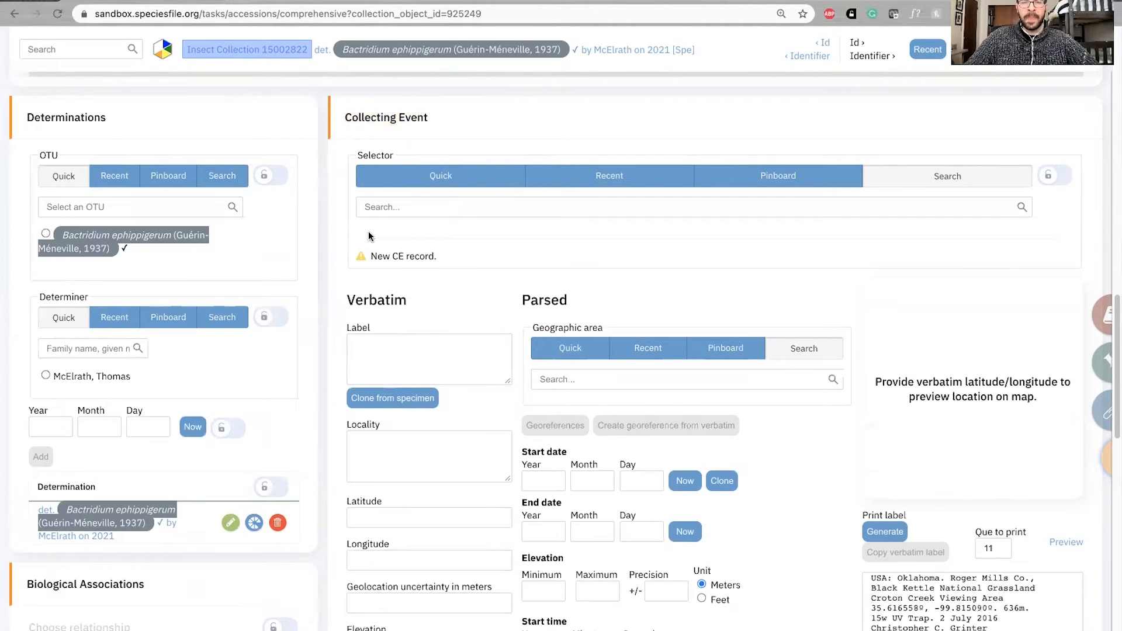
pyautogui.scroll(-1, 351, 271)
pyautogui.scroll(1, 340, 263)
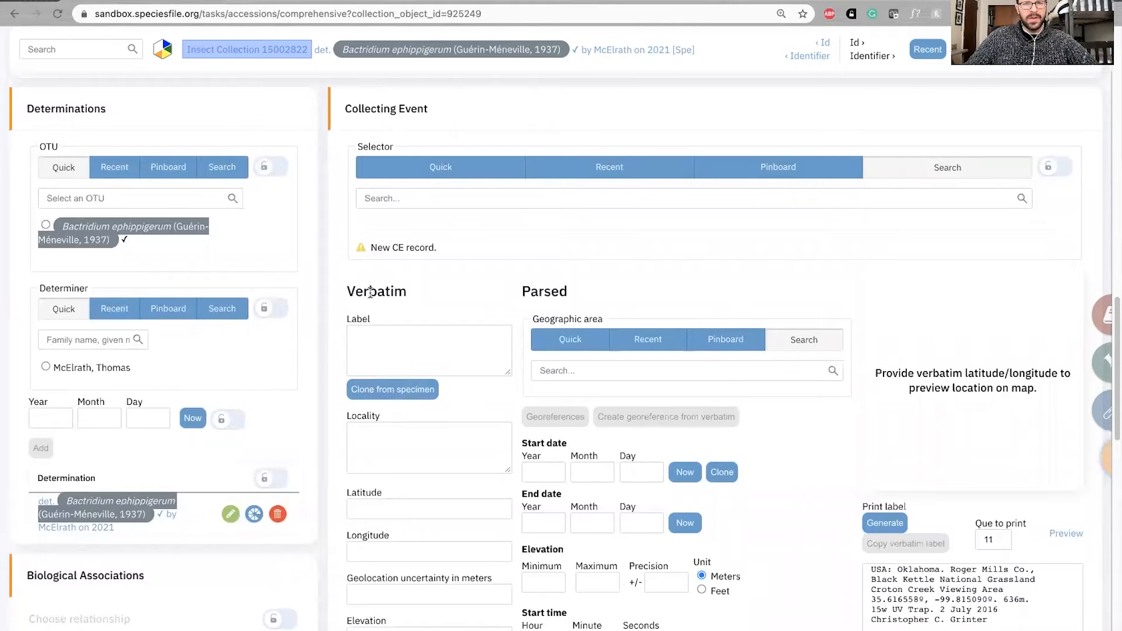
# Clone the specimen's buffered label into the collecting event's verbatim label and enlarge the label box to fit the full text
pyautogui.click(391, 389)
pyautogui.scroll(-2, 318, 342)
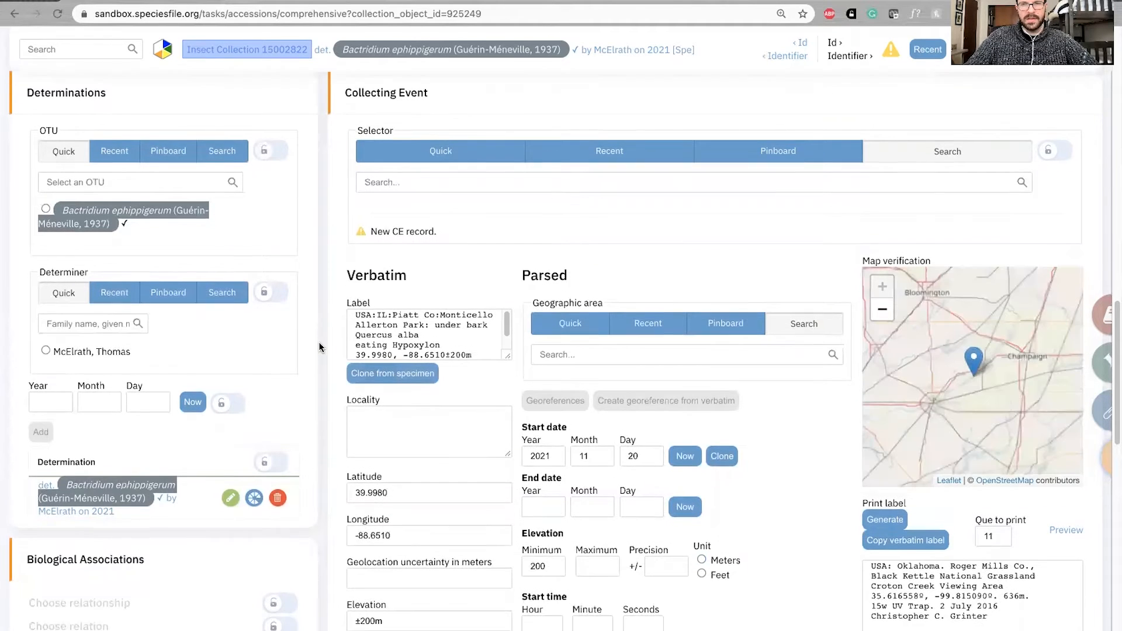
pyautogui.moveTo(508, 300); pyautogui.dragTo(532, 337)
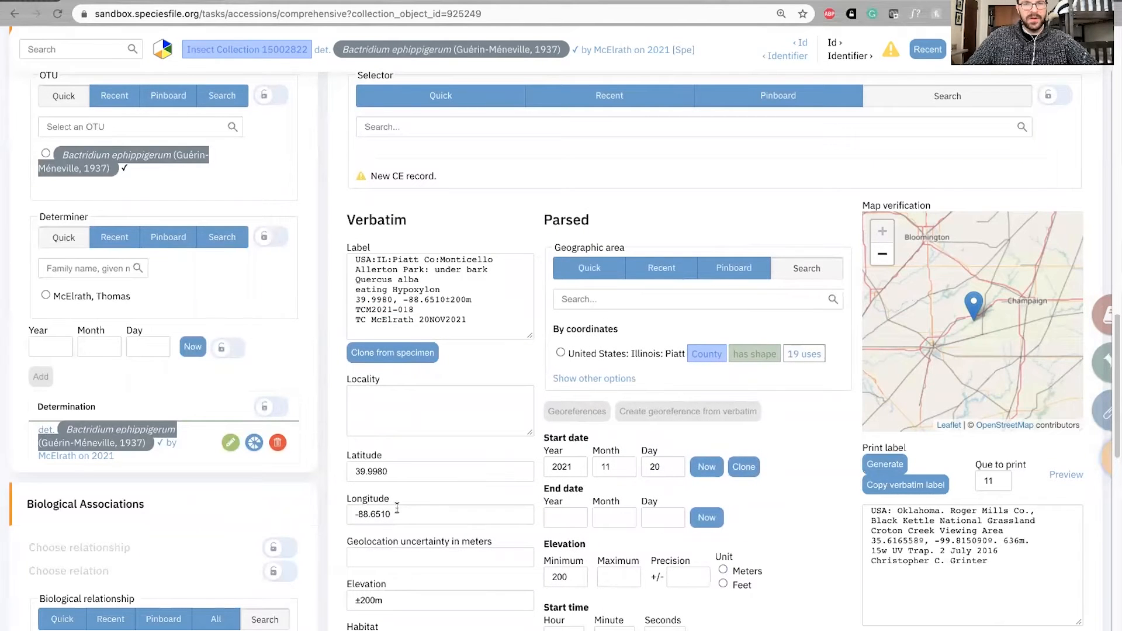
# Compare the verbatim label with the latitude, longitude, elevation and date values in the Verbatim and Parsed sections
pyautogui.moveTo(483, 320); pyautogui.dragTo(328, 250)
pyautogui.click(444, 267)
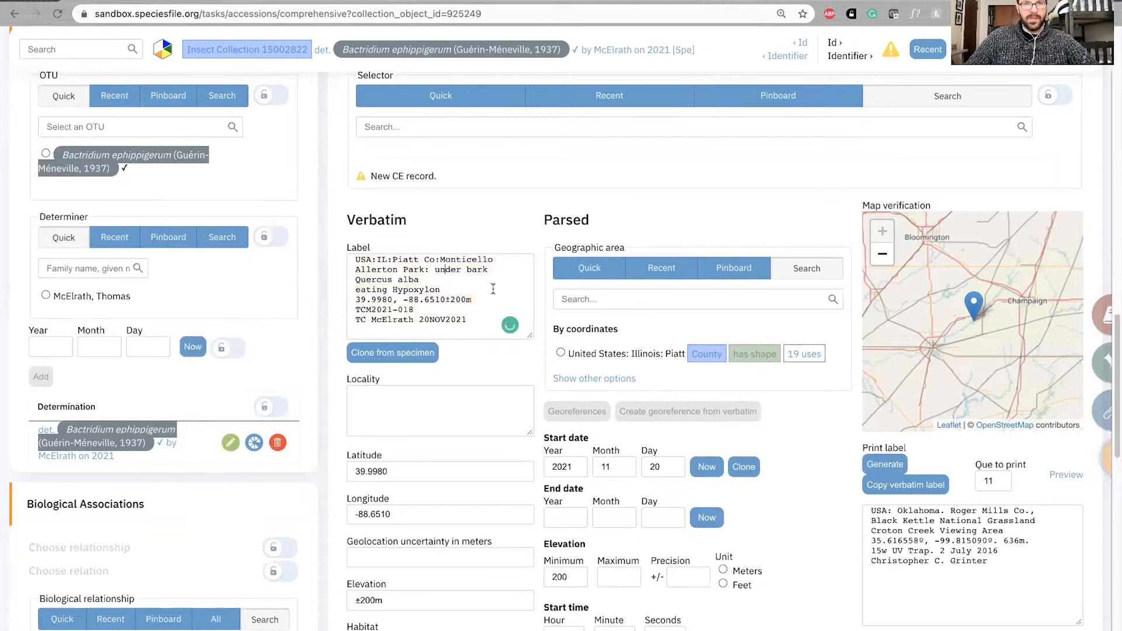
pyautogui.scroll(-1, 546, 278)
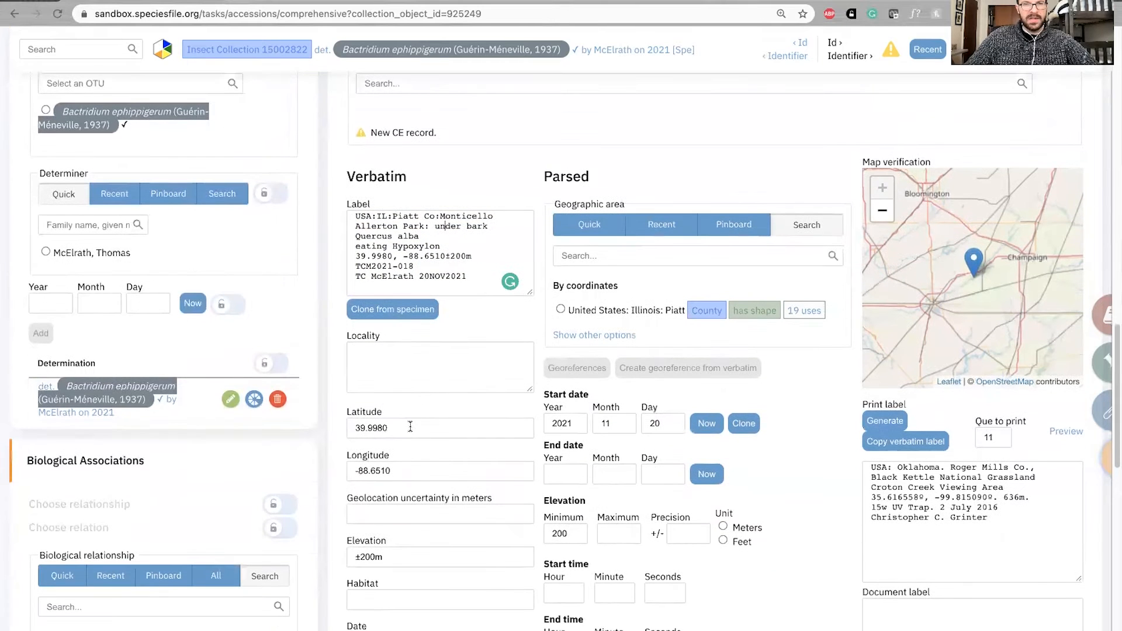
pyautogui.scroll(-1, 486, 440)
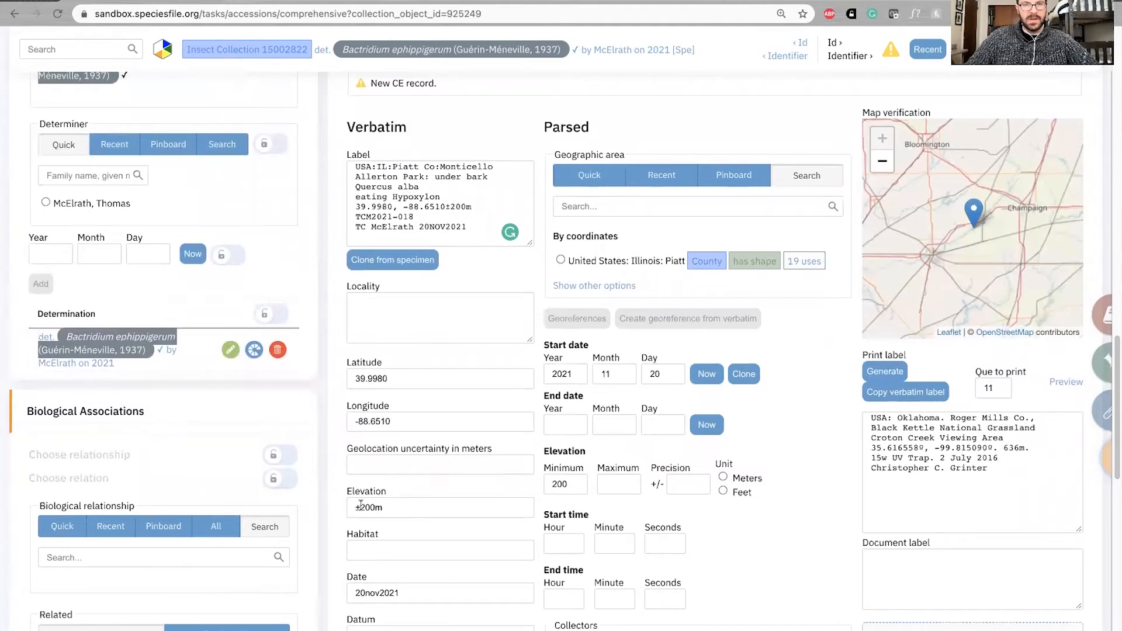
pyautogui.scroll(-2, 317, 506)
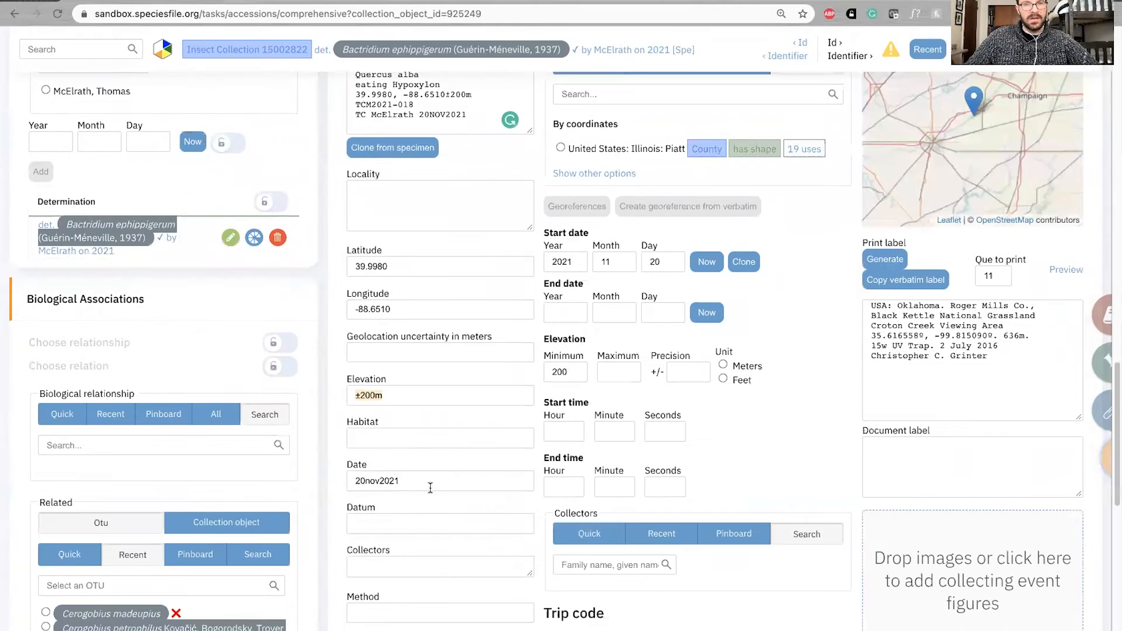
pyautogui.scroll(3, 460, 423)
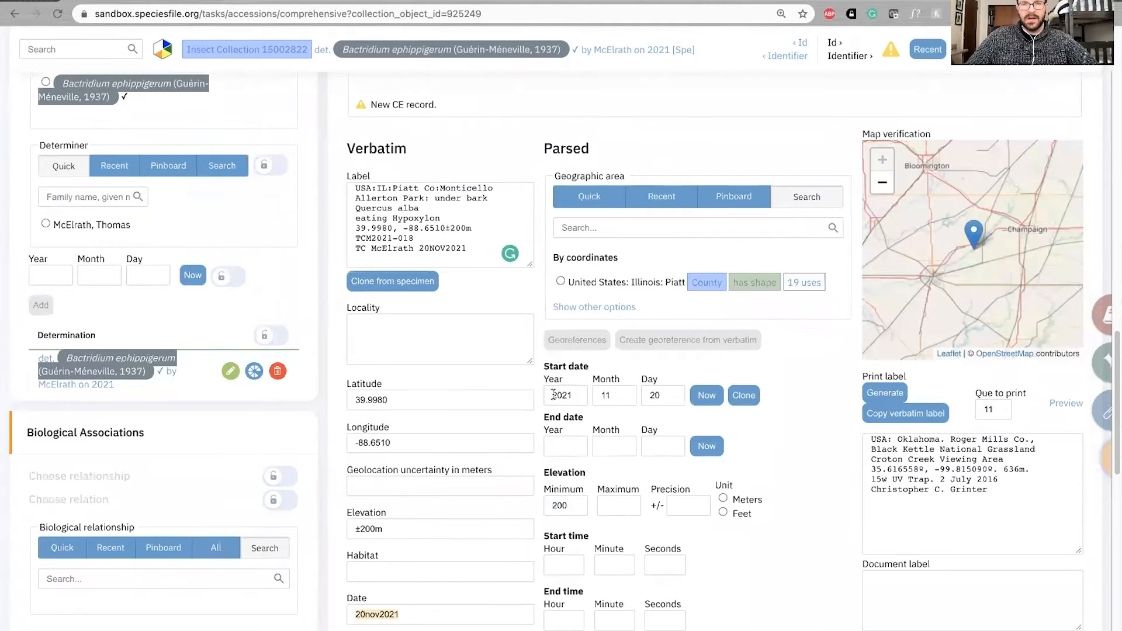
pyautogui.scroll(4, 535, 358)
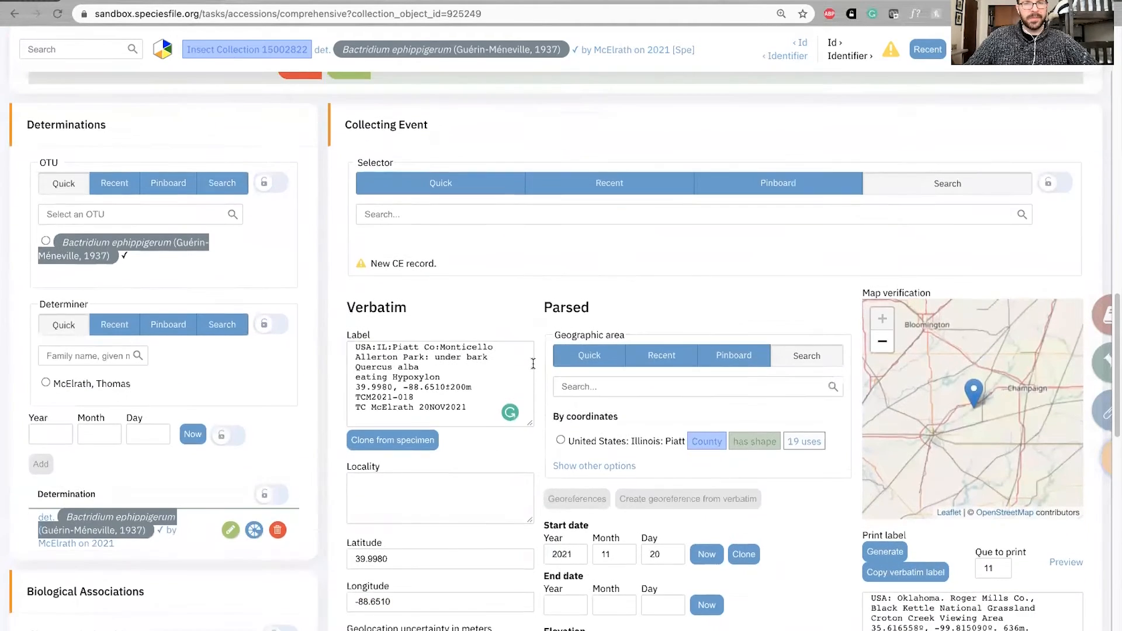
pyautogui.scroll(-5, 536, 358)
pyautogui.scroll(-3, 537, 358)
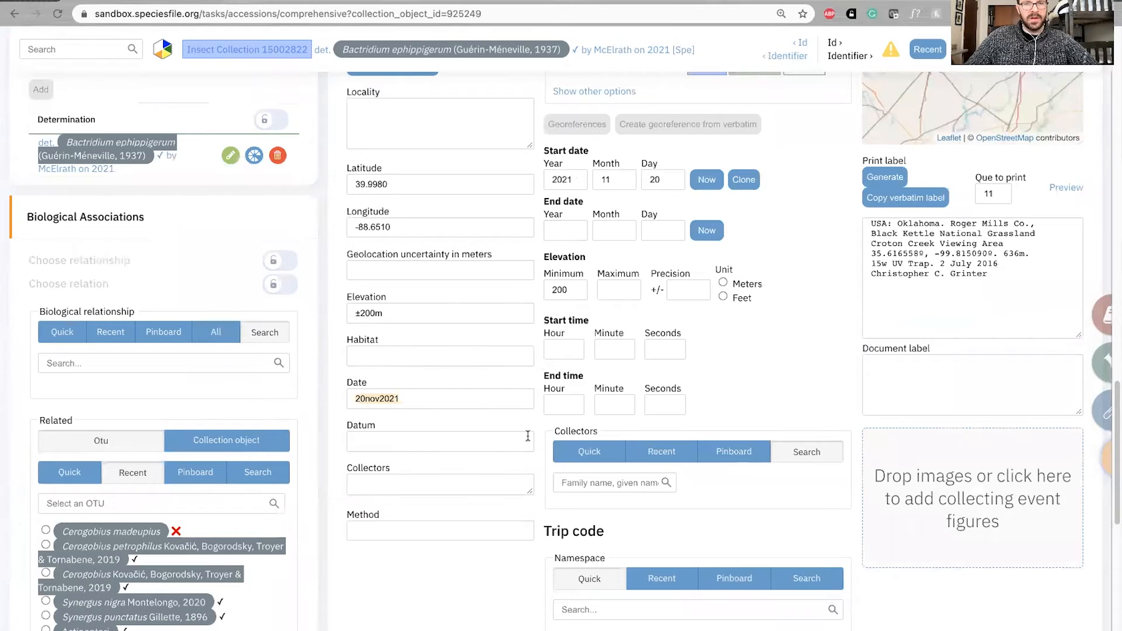
pyautogui.scroll(5, 549, 403)
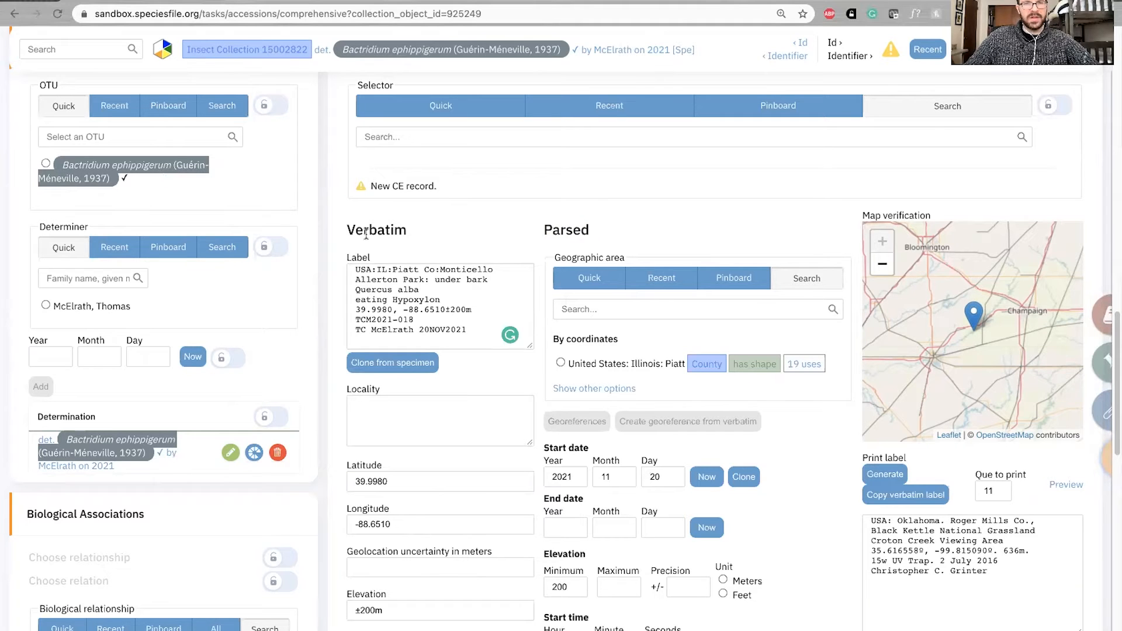
pyautogui.moveTo(344, 232); pyautogui.dragTo(406, 236)
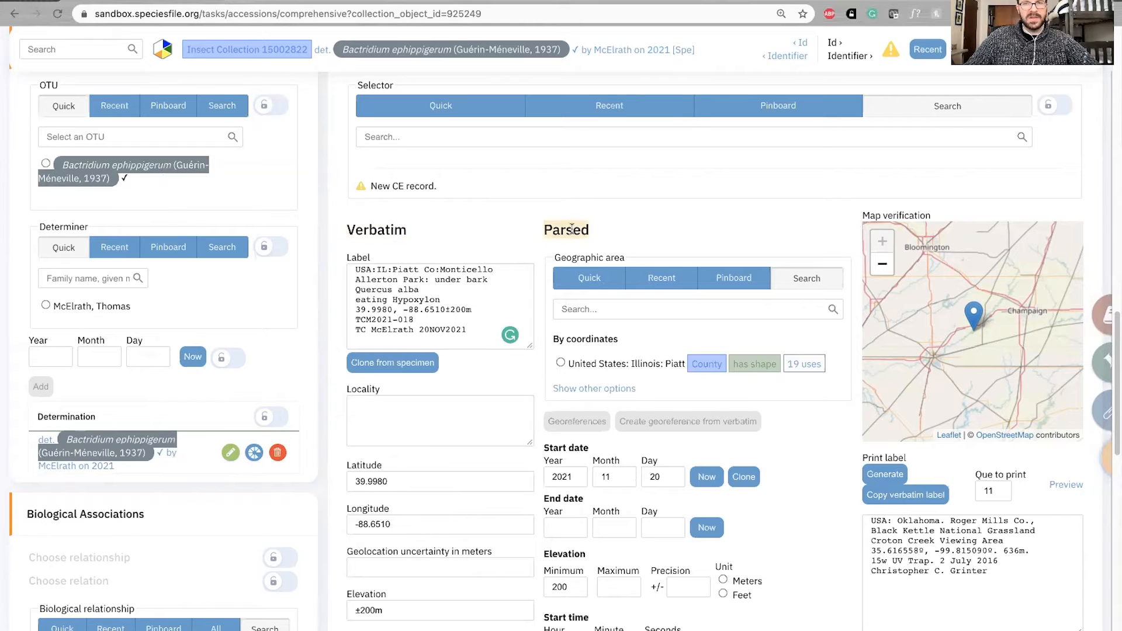
pyautogui.moveTo(405, 231)
pyautogui.mouseDown()
pyautogui.moveTo(336, 232)
pyautogui.moveTo(414, 237)
pyautogui.mouseUp()
pyautogui.click(392, 229)
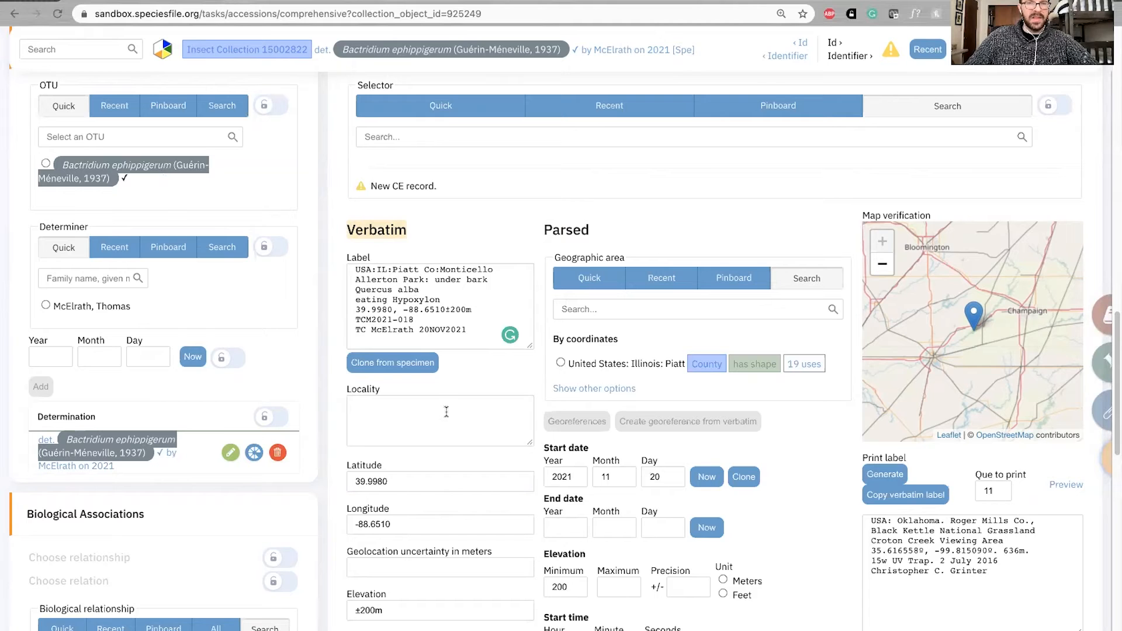
# Copy "Allerton Park" from the verbatim label into the verbatim locality
pyautogui.click(365, 407)
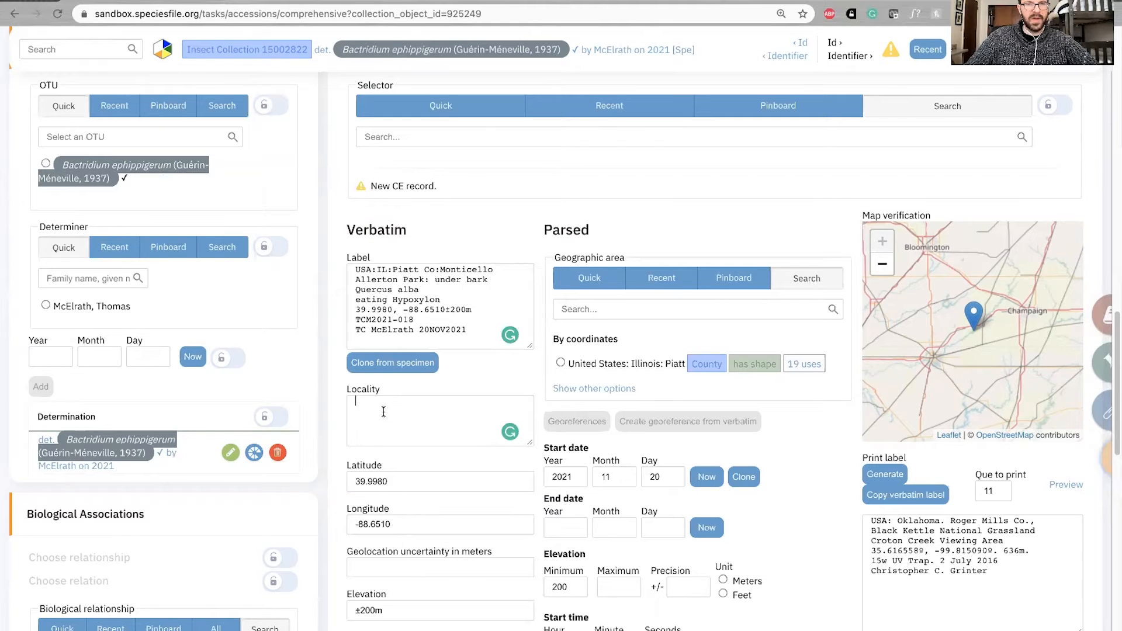
pyautogui.scroll(-1, 429, 400)
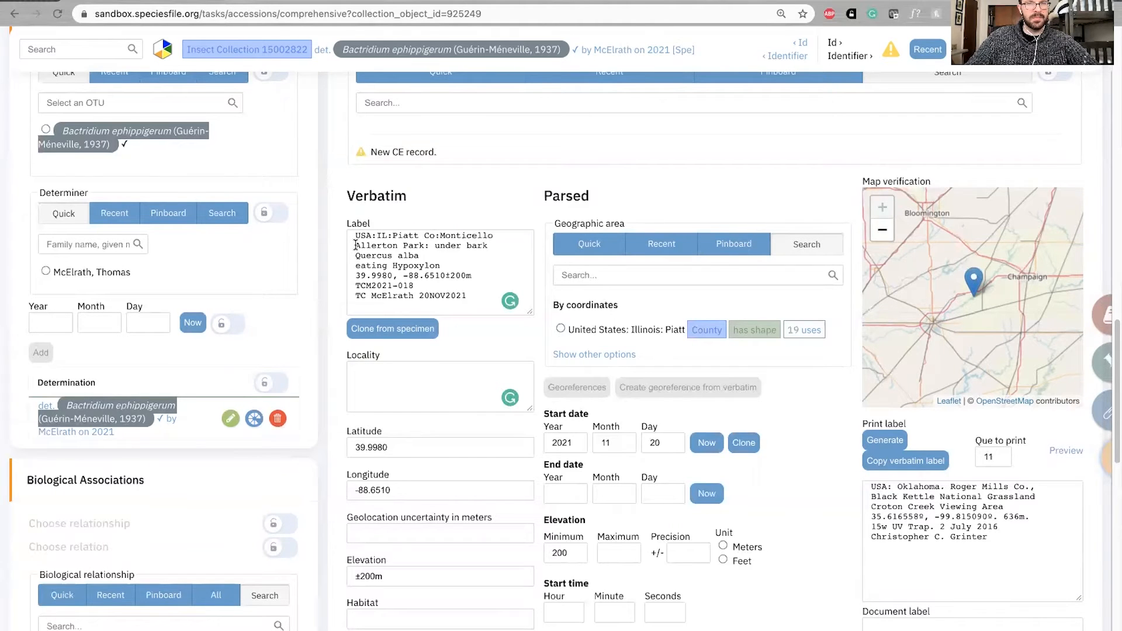
pyautogui.moveTo(358, 235); pyautogui.dragTo(432, 235)
pyautogui.click(439, 235)
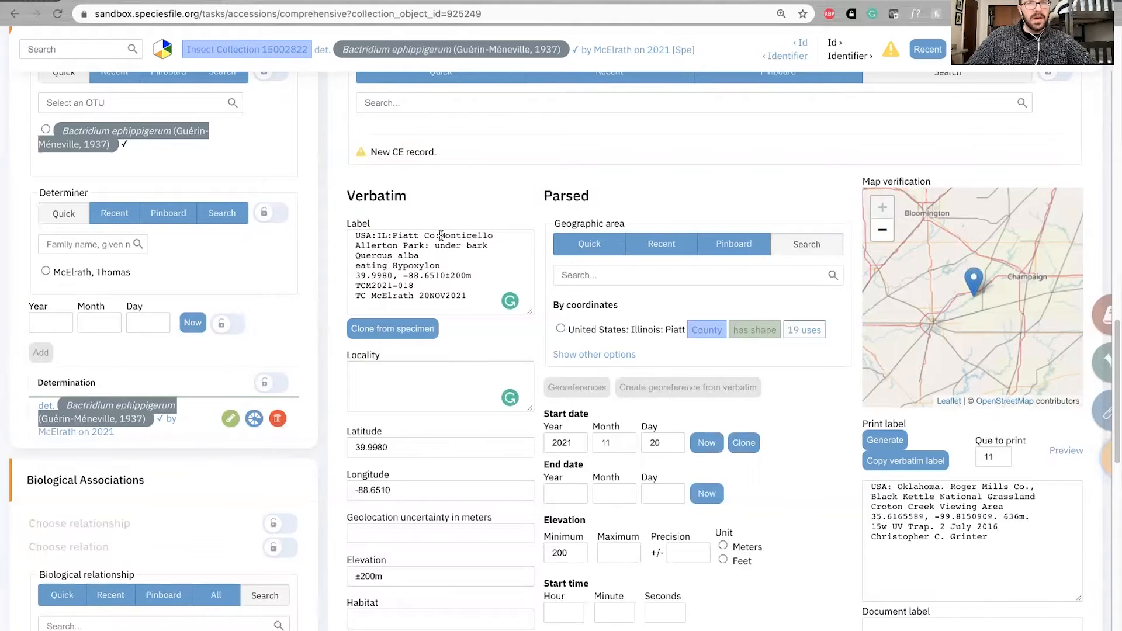
pyautogui.moveTo(440, 234); pyautogui.dragTo(355, 245)
pyautogui.hotkey('ctrl', 'c')
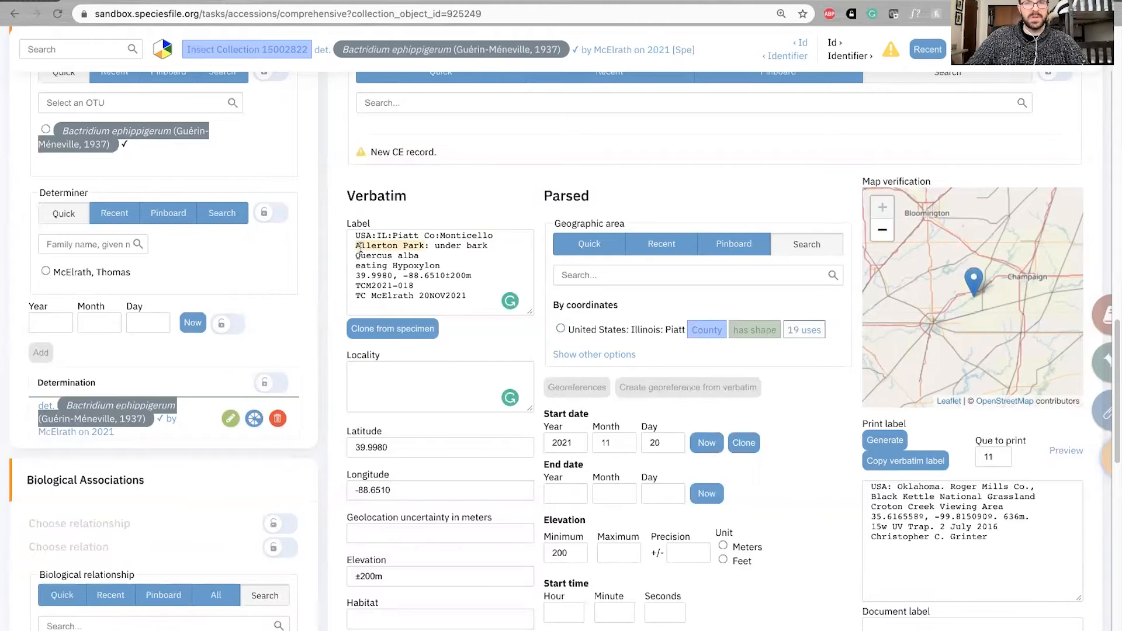
pyautogui.click(386, 372)
pyautogui.hotkey('ctrl', 'v')
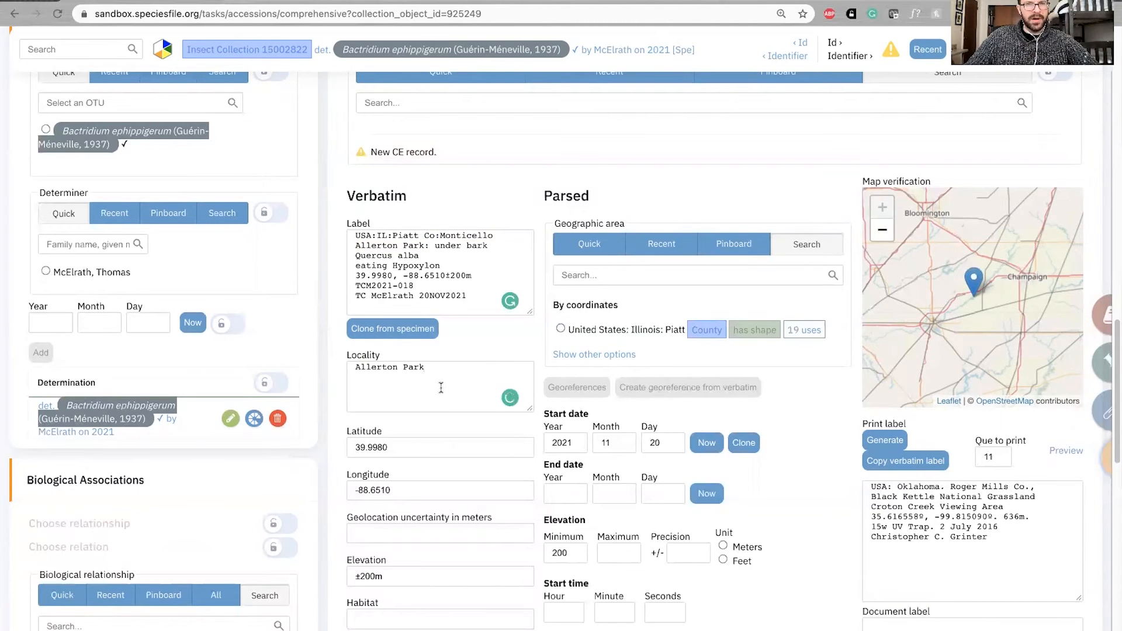
# Check the coordinates against the label and move ±200m from the verbatim elevation to the geolocation uncertainty
pyautogui.moveTo(423, 246); pyautogui.dragTo(346, 243)
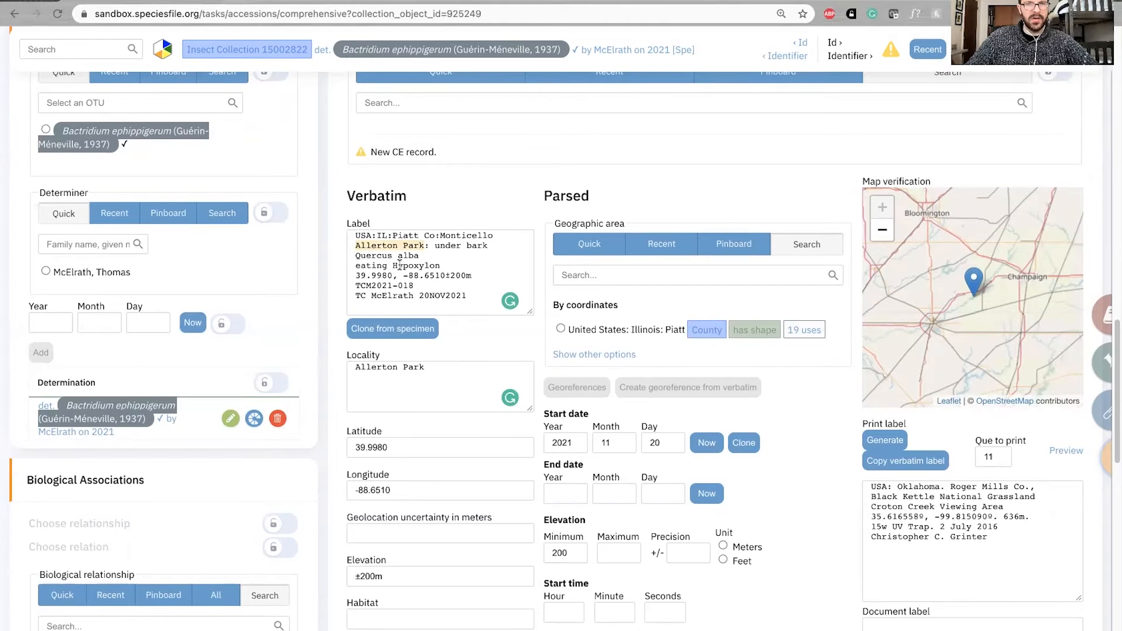
pyautogui.scroll(-1, 442, 393)
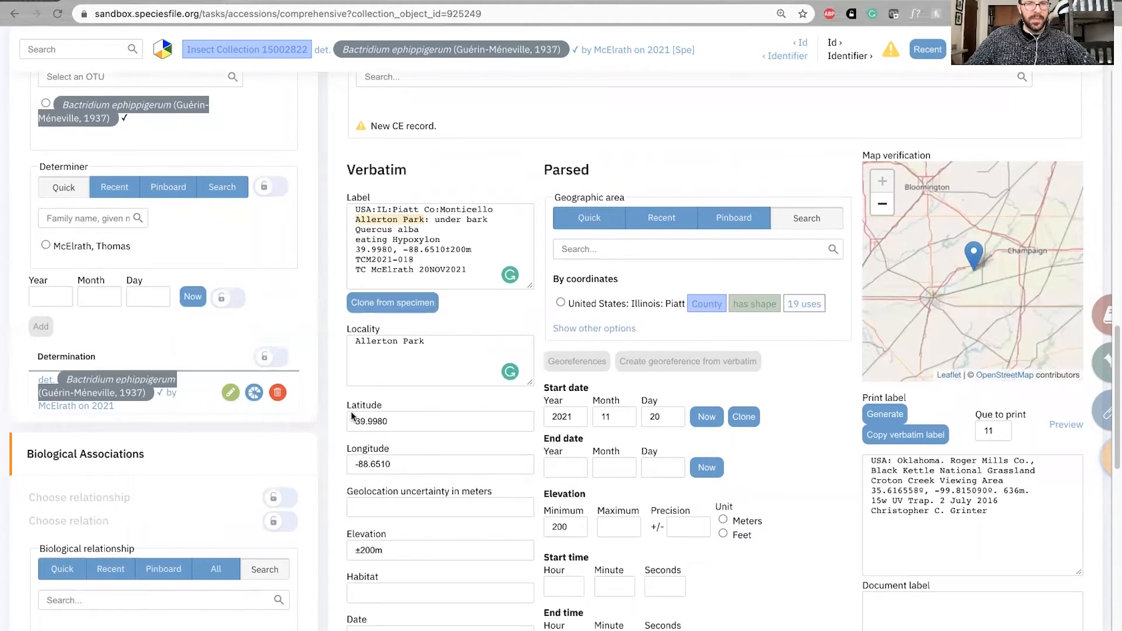
pyautogui.moveTo(353, 251); pyautogui.dragTo(395, 251)
pyautogui.moveTo(412, 460); pyautogui.dragTo(344, 459)
pyautogui.moveTo(429, 247); pyautogui.dragTo(394, 250)
pyautogui.scroll(-1, 404, 431)
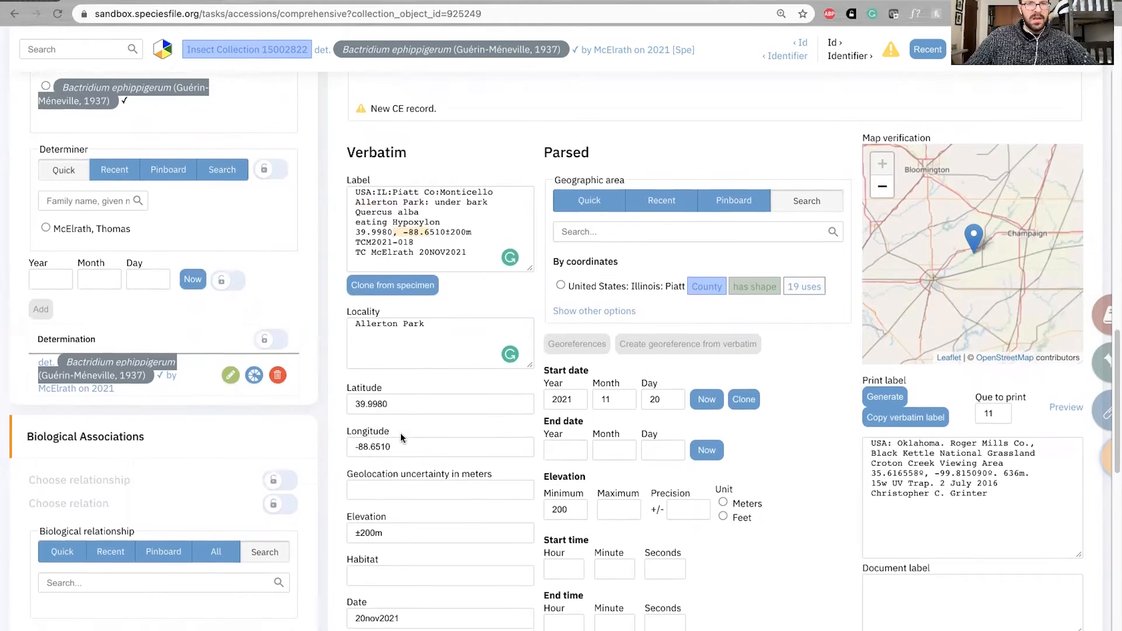
pyautogui.click(402, 527)
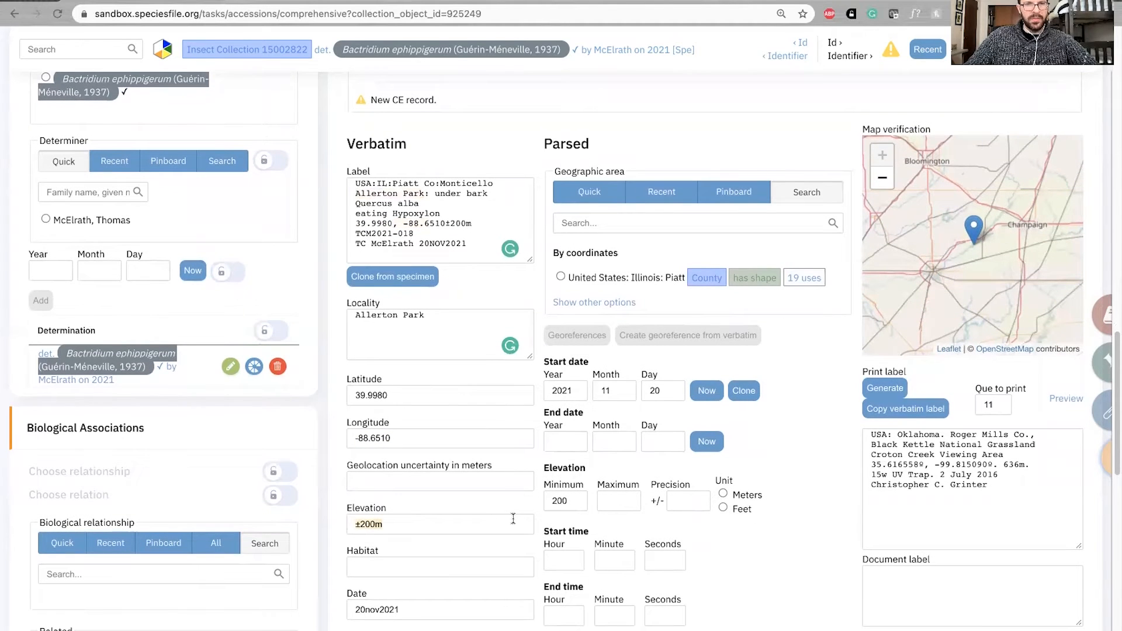
pyautogui.press('BackSpace')
pyautogui.write('±200m')
pyautogui.scroll(-1, 504, 449)
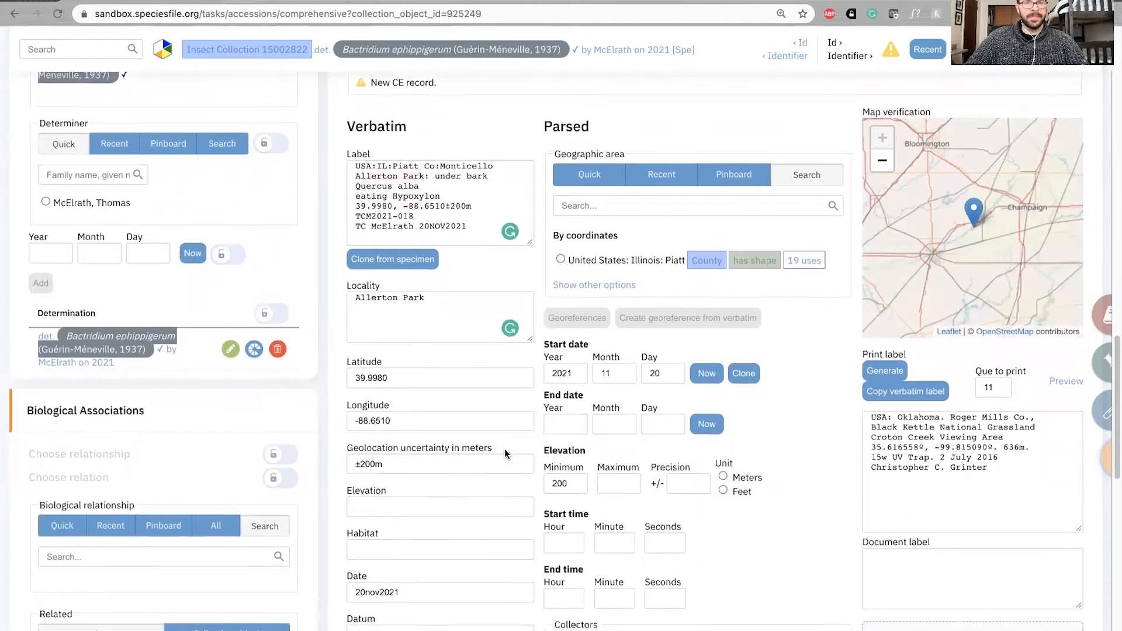
# Clear the minimum elevation in the parsed data
pyautogui.scroll(-1, 424, 455)
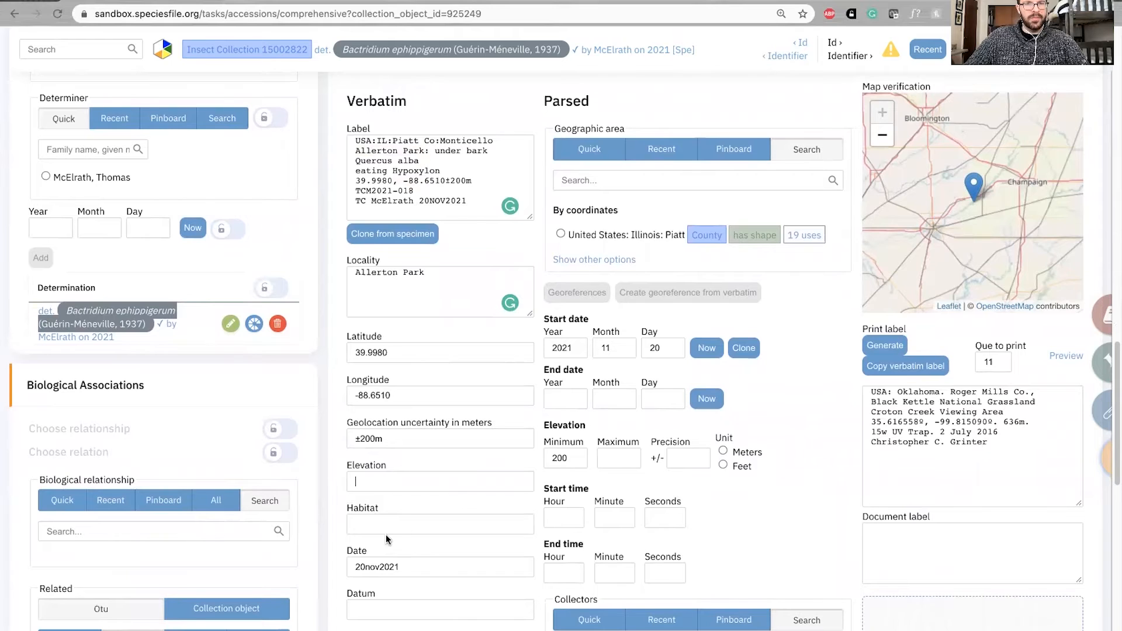
pyautogui.scroll(-3, 495, 466)
pyautogui.scroll(-1, 482, 442)
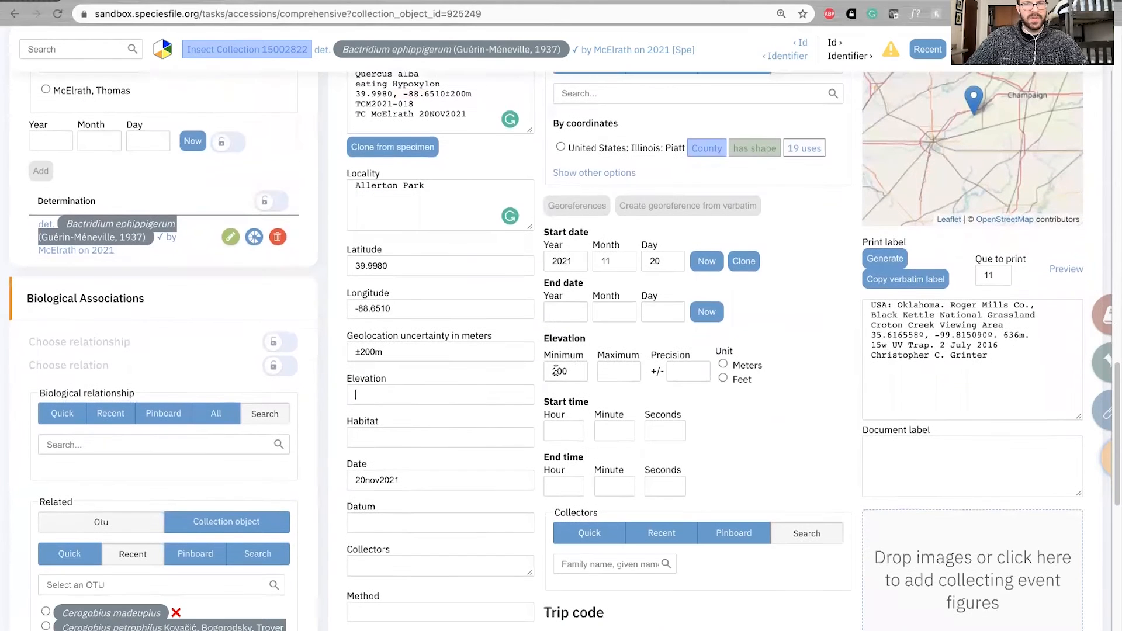
pyautogui.press('BackSpace')
pyautogui.press('BackSpace')
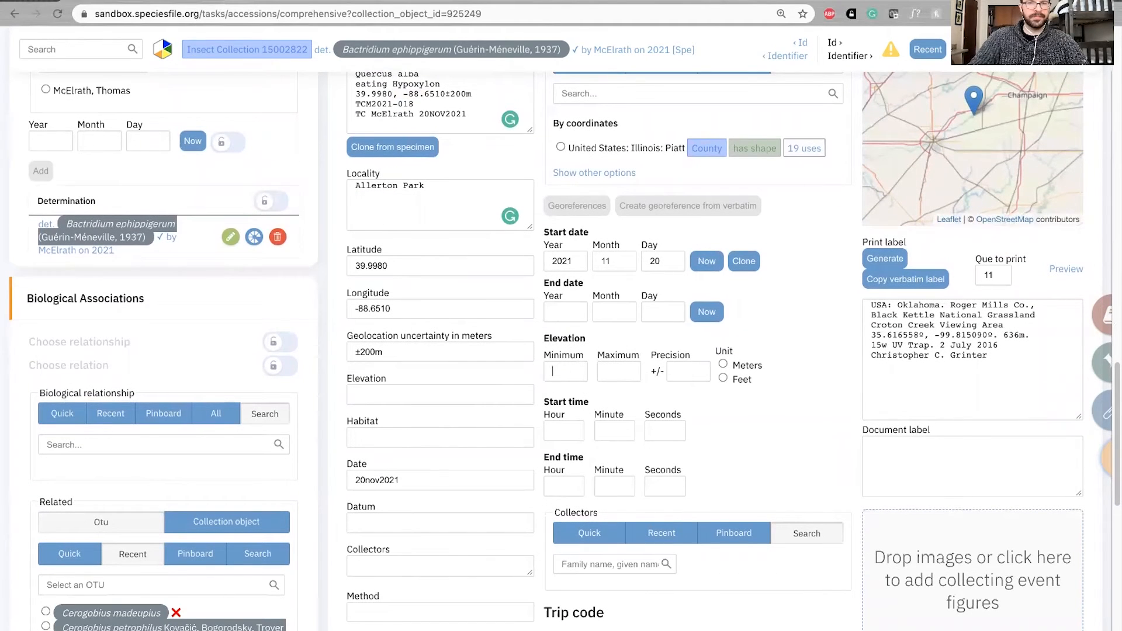
# Copy "under bark Quercus alba eating Hypoxylon" from the verbatim label into the verbatim habitat
pyautogui.scroll(1, 447, 313)
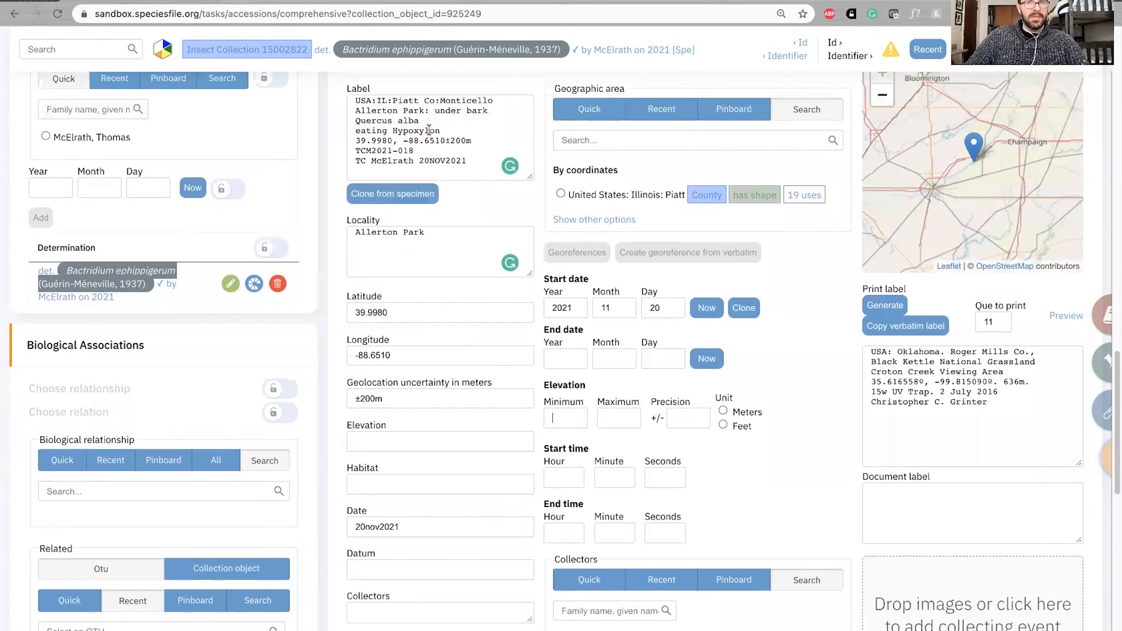
pyautogui.moveTo(436, 114); pyautogui.dragTo(428, 127)
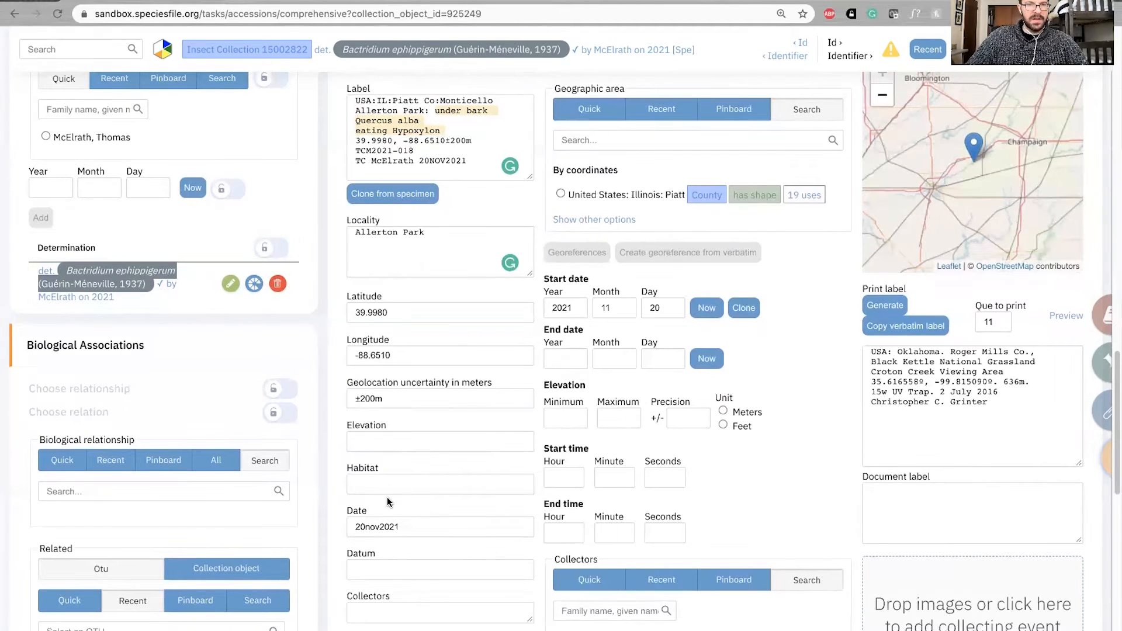
pyautogui.scroll(-1, 397, 487)
pyautogui.click(400, 449)
pyautogui.write('under bark Quercus alba eating Hypoxylon')
pyautogui.scroll(1, 430, 460)
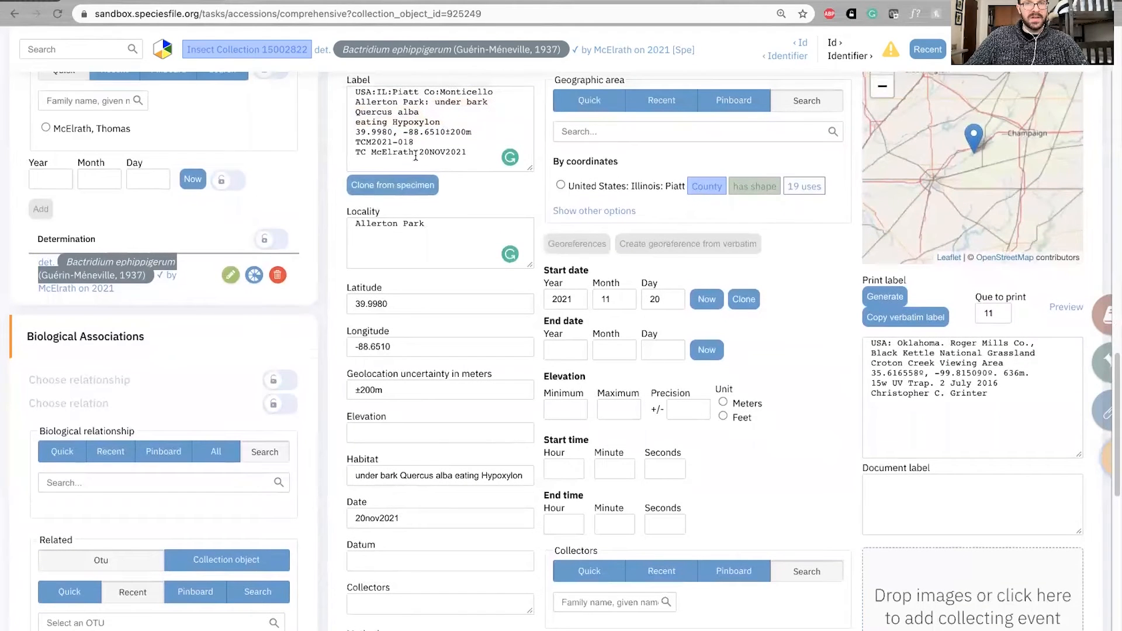
# Check the verbatim date against the label and copy the collector's name from the label into the verbatim collectors
pyautogui.moveTo(470, 153); pyautogui.dragTo(414, 151)
pyautogui.click(395, 514)
pyautogui.scroll(-1, 403, 520)
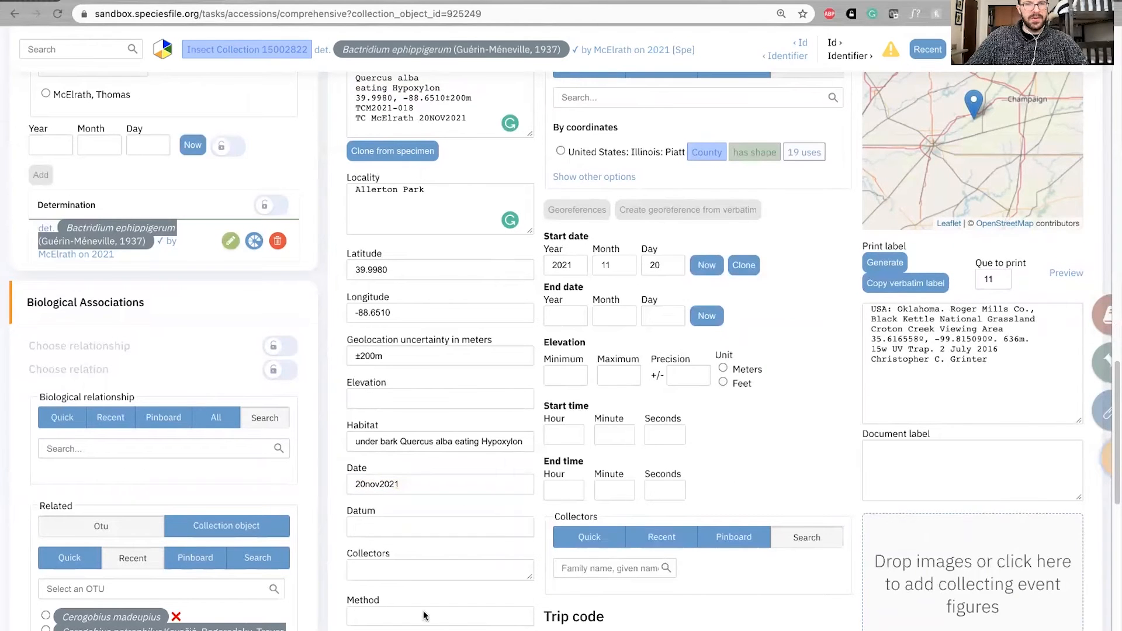
pyautogui.scroll(-1, 325, 436)
pyautogui.scroll(2, 374, 292)
pyautogui.moveTo(414, 143); pyautogui.dragTo(352, 143)
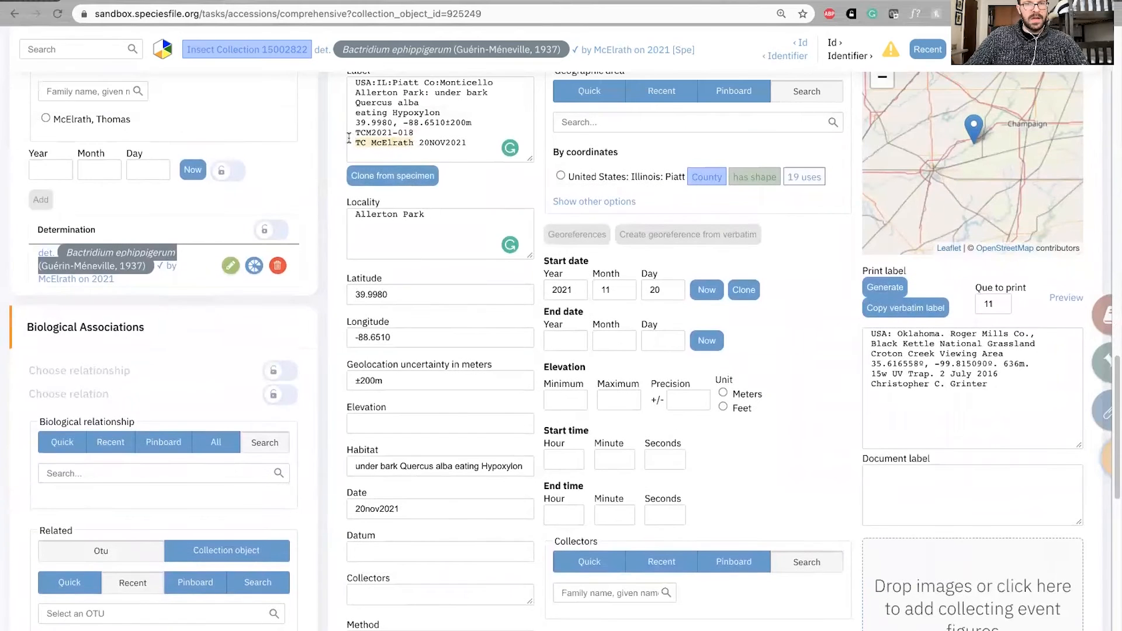
pyautogui.scroll(-1, 407, 549)
pyautogui.click(407, 549)
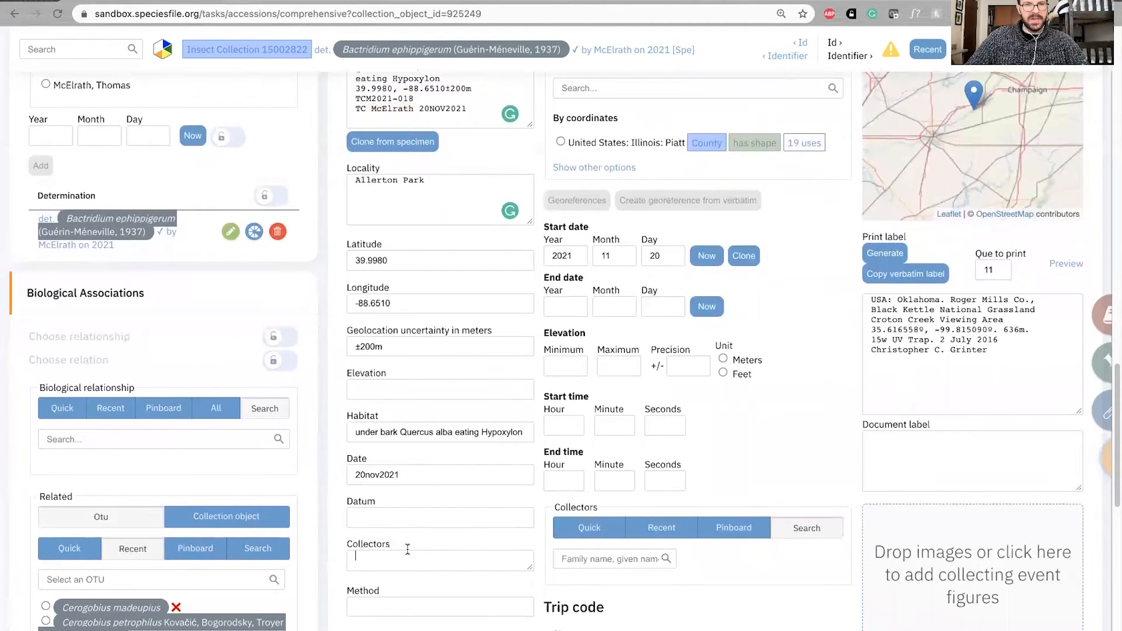
pyautogui.scroll(-3, 333, 499)
# Review the completed verbatim fields against the label and save the new collecting event
pyautogui.scroll(8, 336, 496)
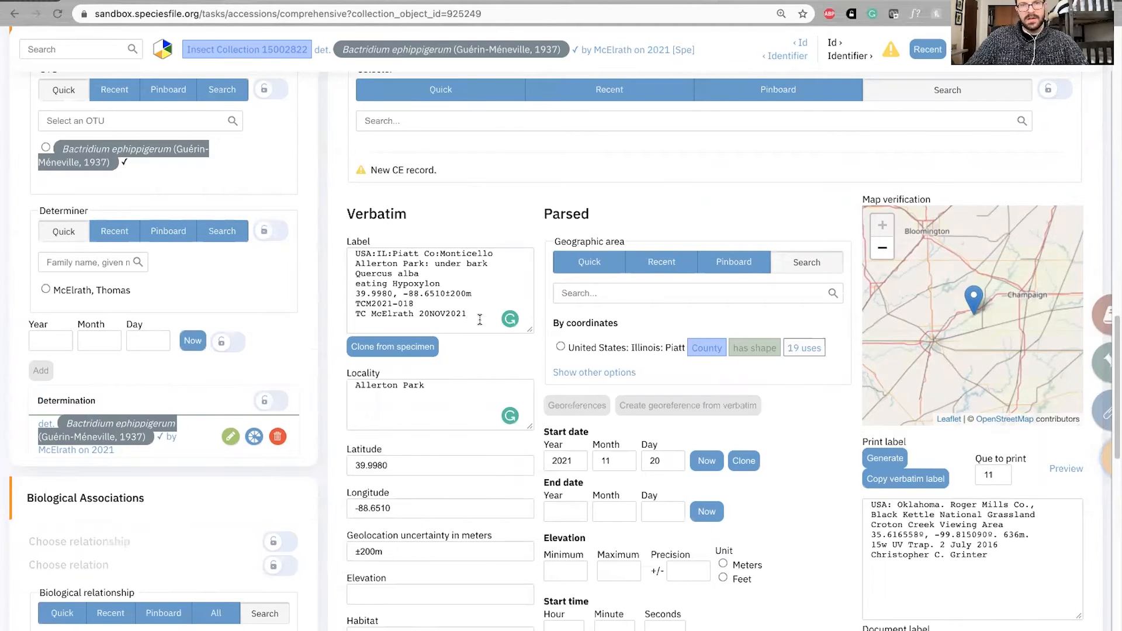
pyautogui.scroll(-2, 479, 318)
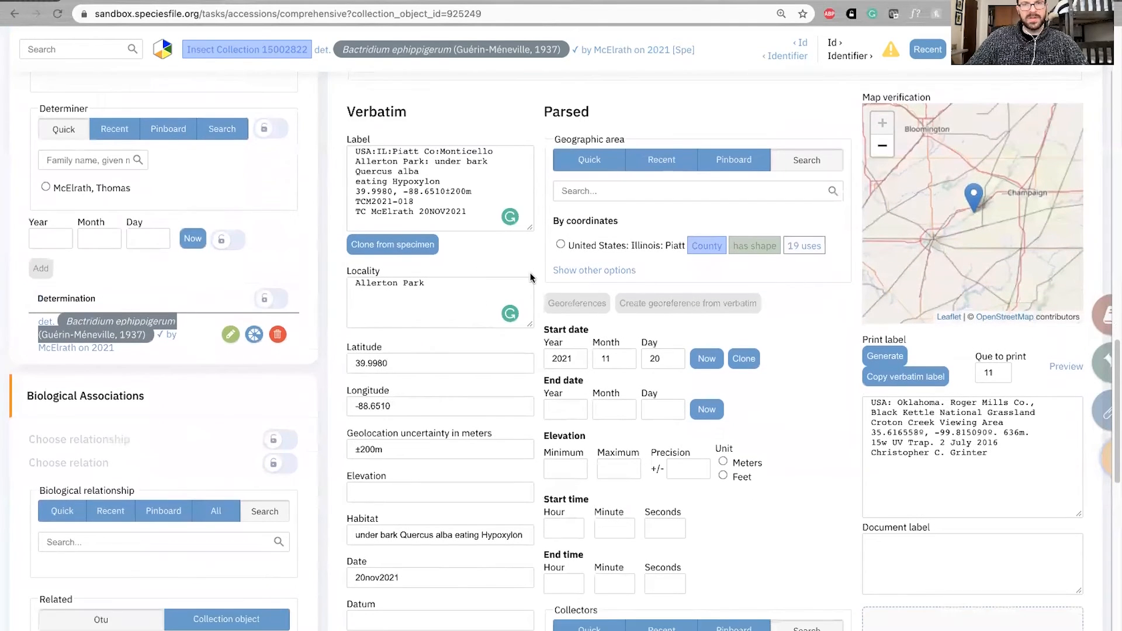
pyautogui.scroll(-4, 536, 268)
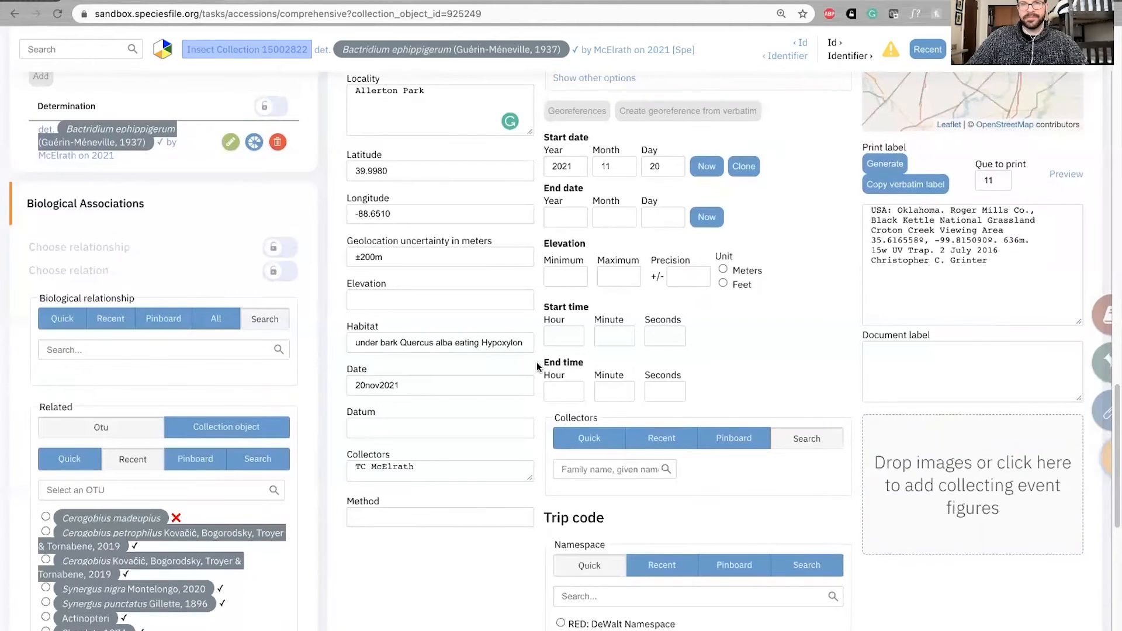
pyautogui.scroll(6, 536, 362)
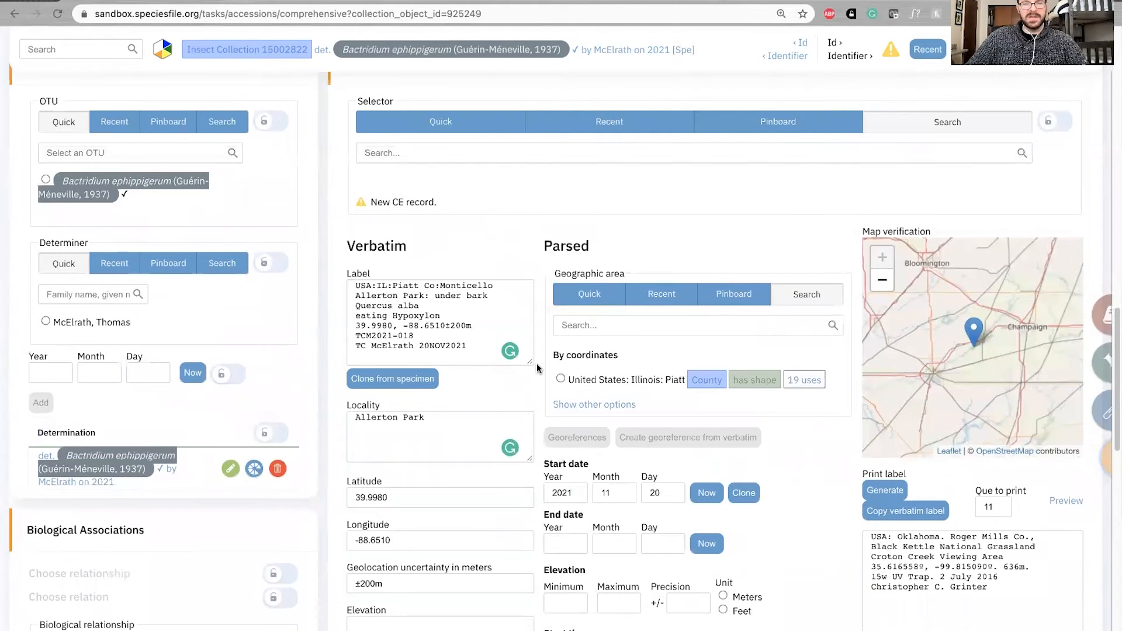
pyautogui.hotkey('ctrl', 's')
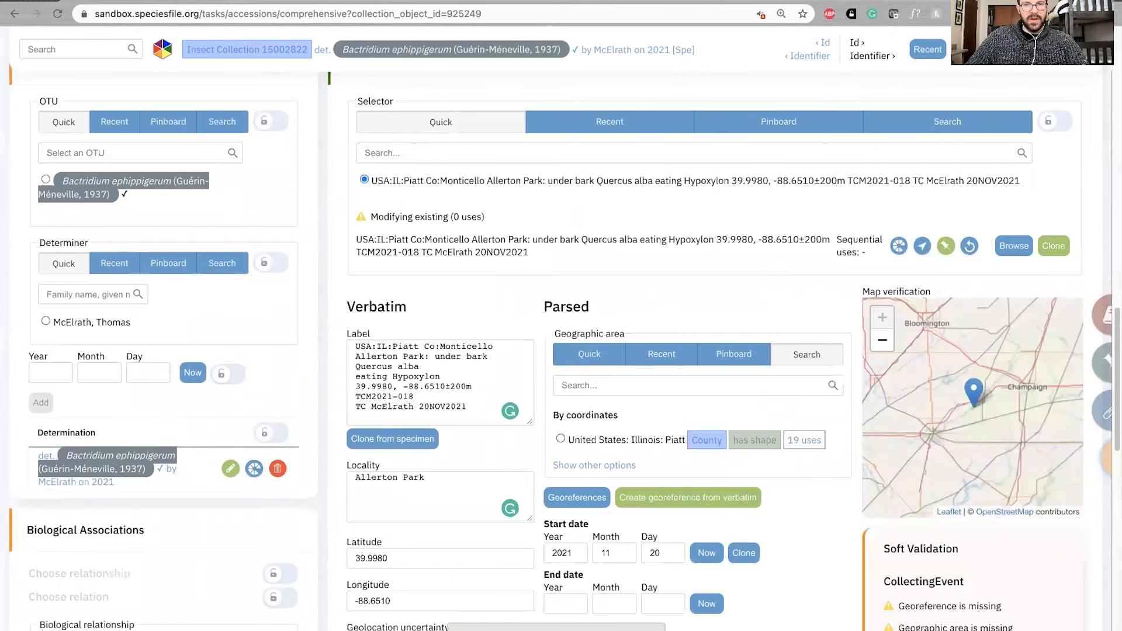
pyautogui.moveTo(477, 409); pyautogui.dragTo(345, 342)
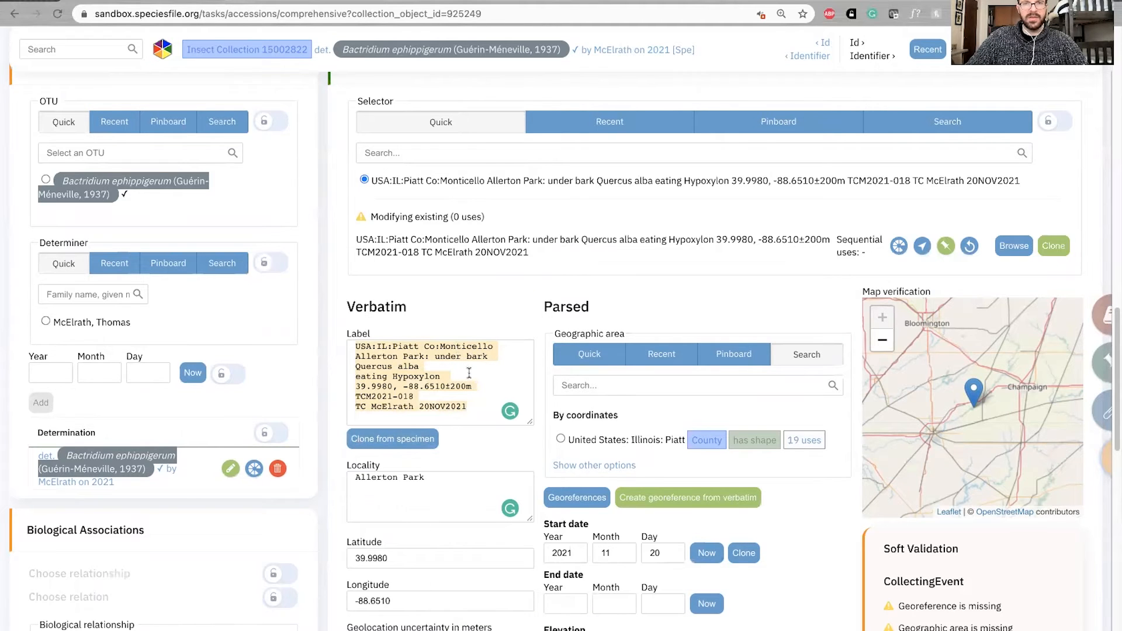
# Search the parsed geographic areas for Piatt, Illinois and United States to compare the available matches
pyautogui.scroll(-1, 538, 349)
pyautogui.scroll(-1, 538, 348)
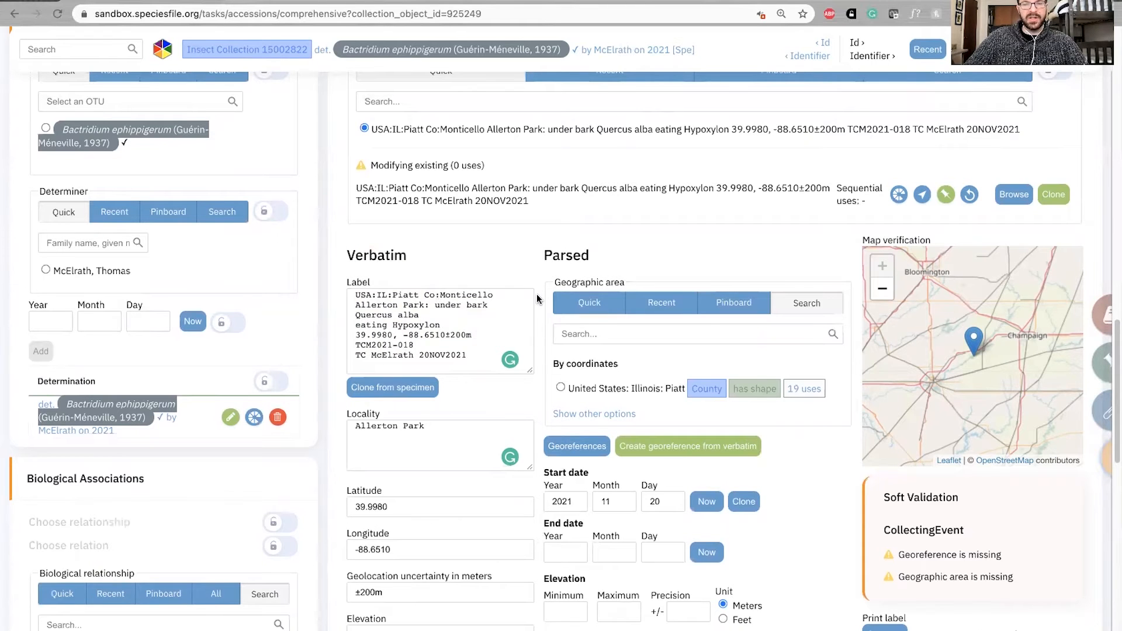
pyautogui.scroll(-1, 538, 299)
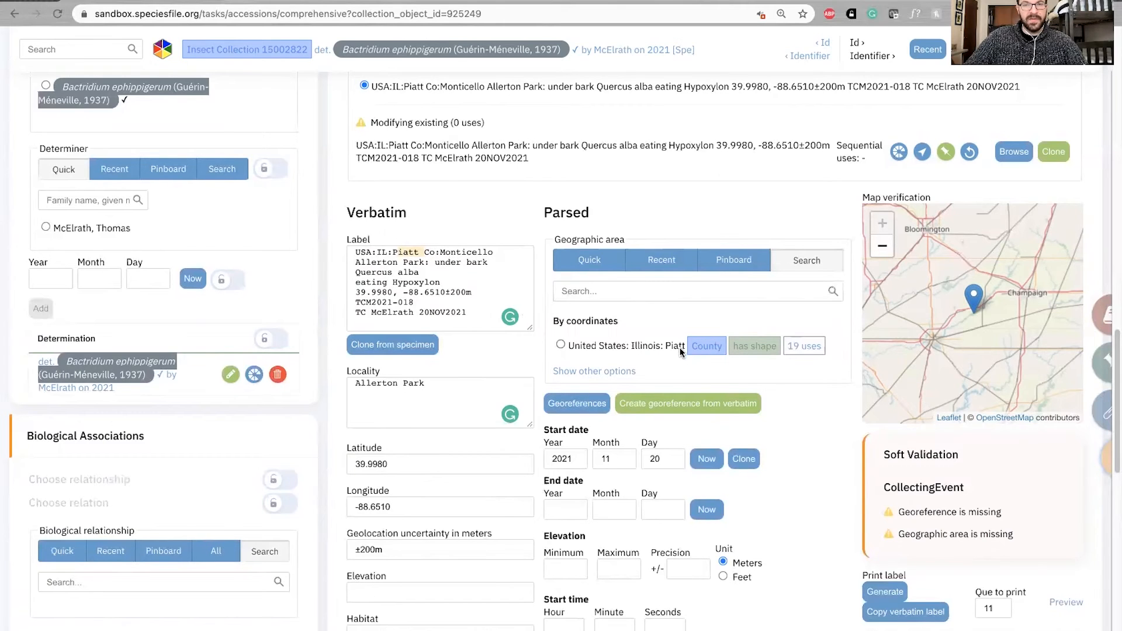
pyautogui.click(614, 290)
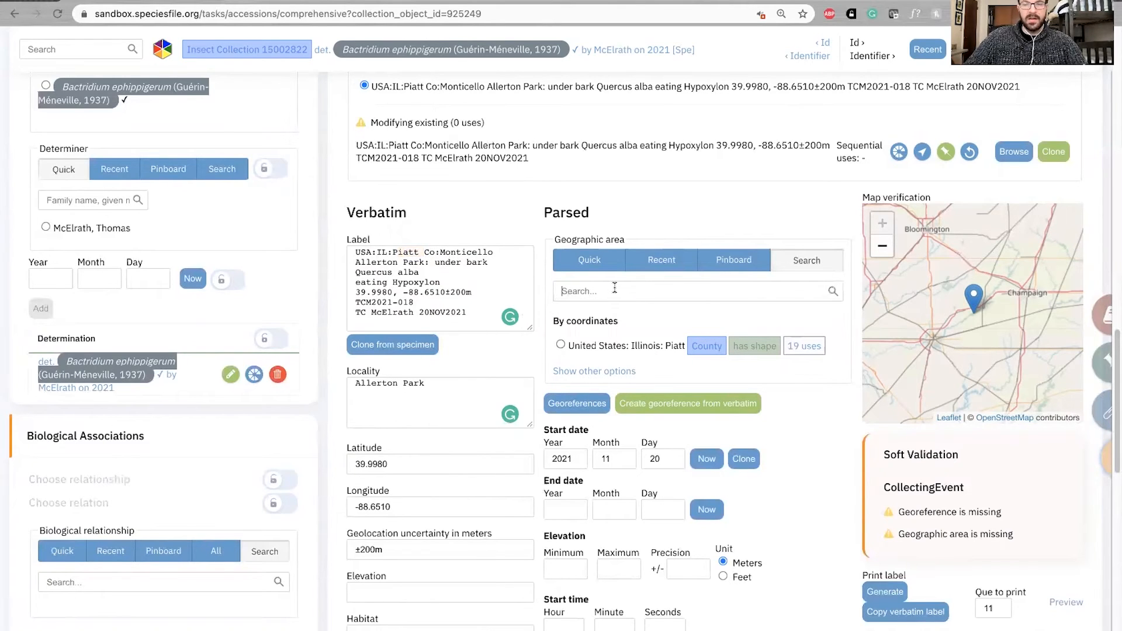
pyautogui.write('Piatt')
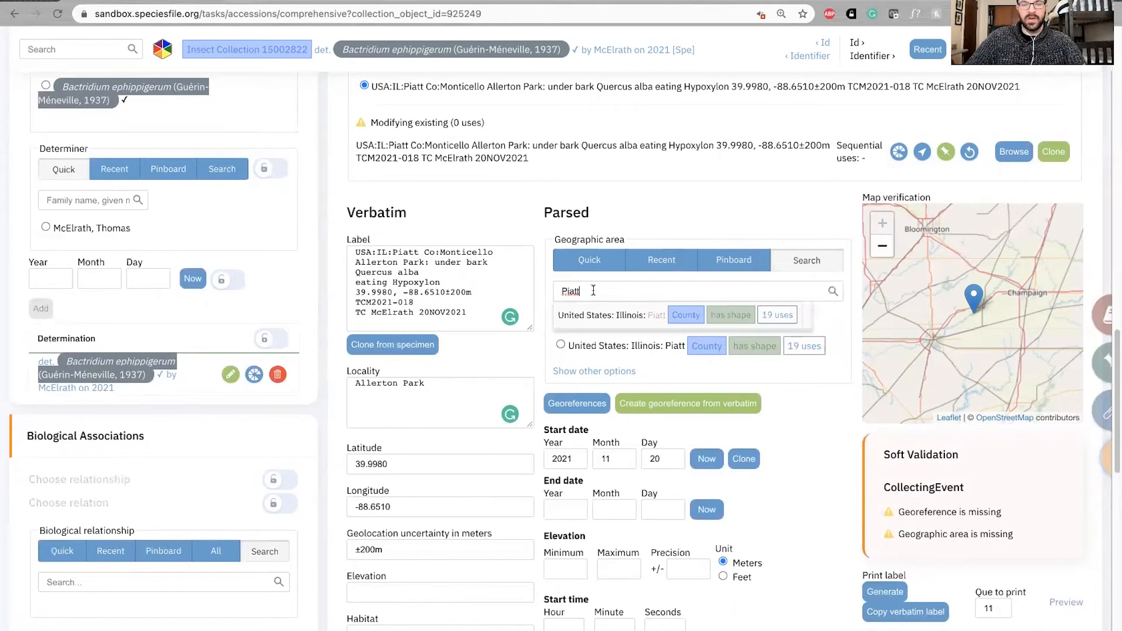
pyautogui.write('I')
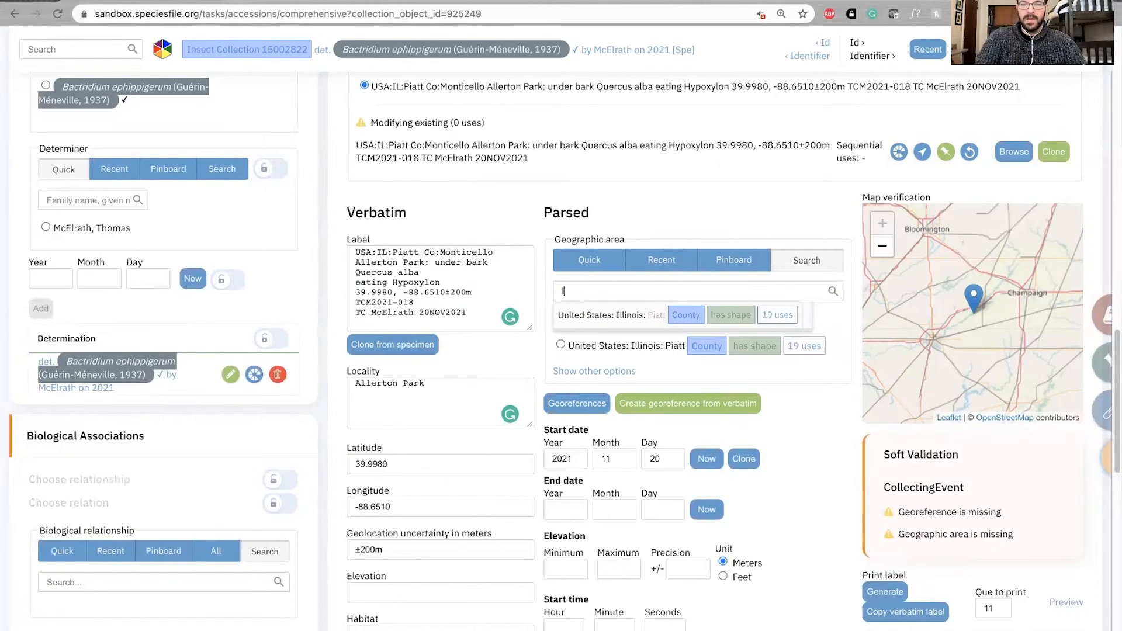
pyautogui.write('llinois')
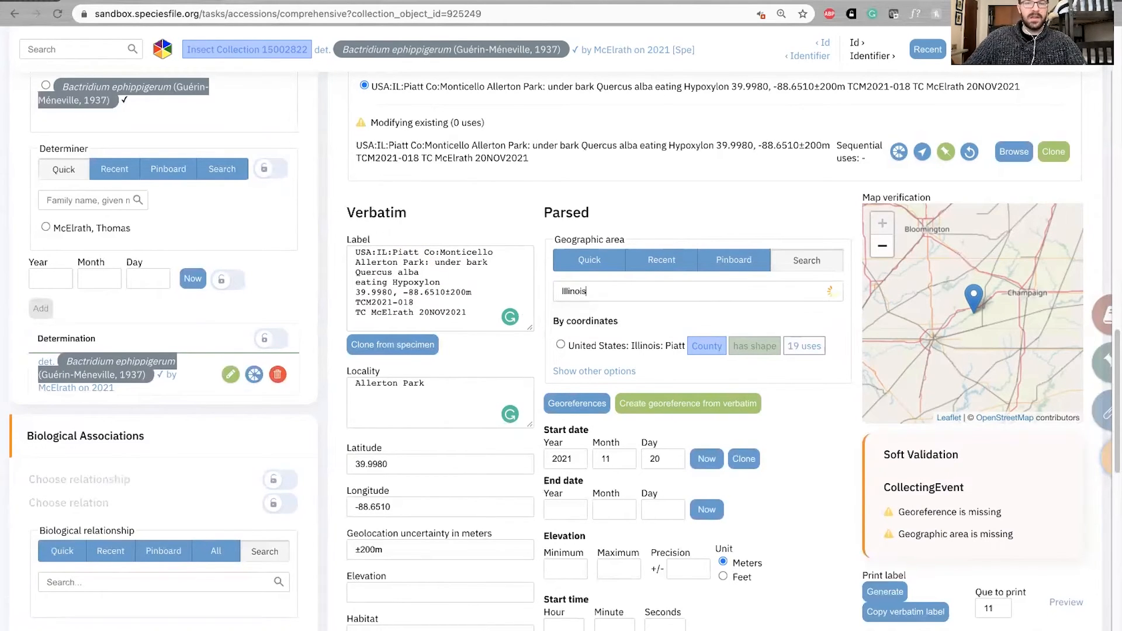
pyautogui.hotkey('ctrl', 'a')
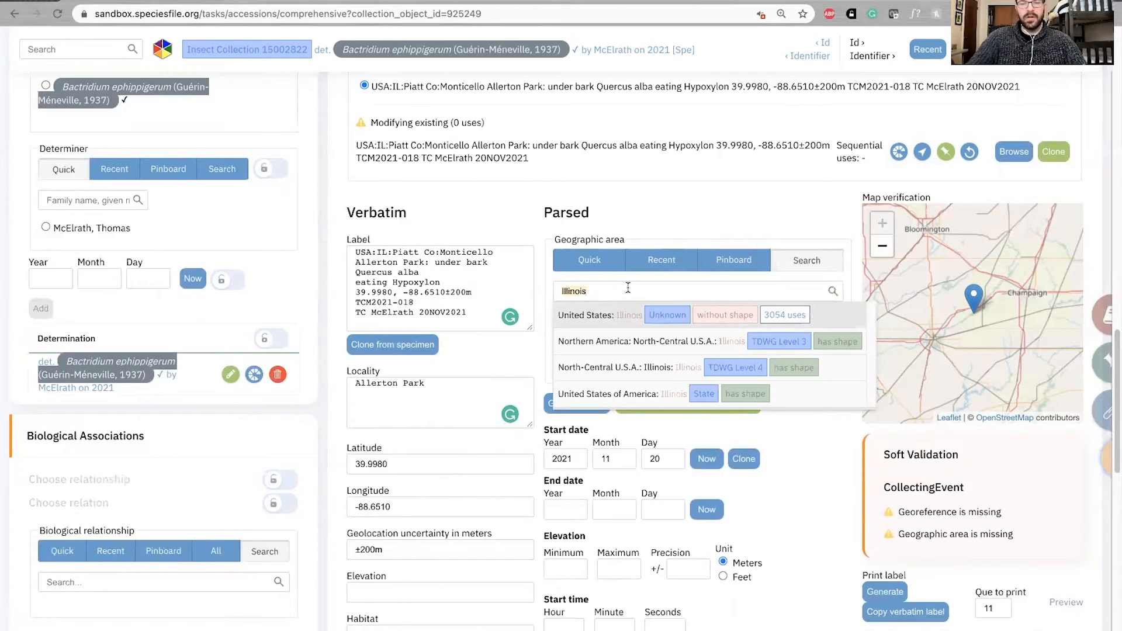
pyautogui.write('United State')
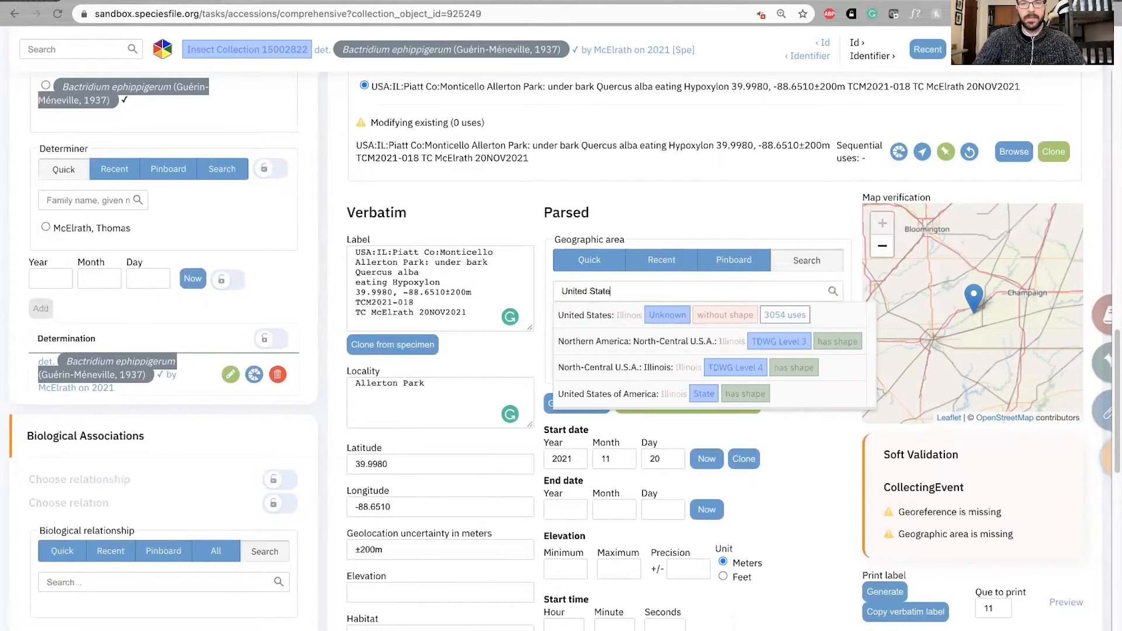
pyautogui.write('s')
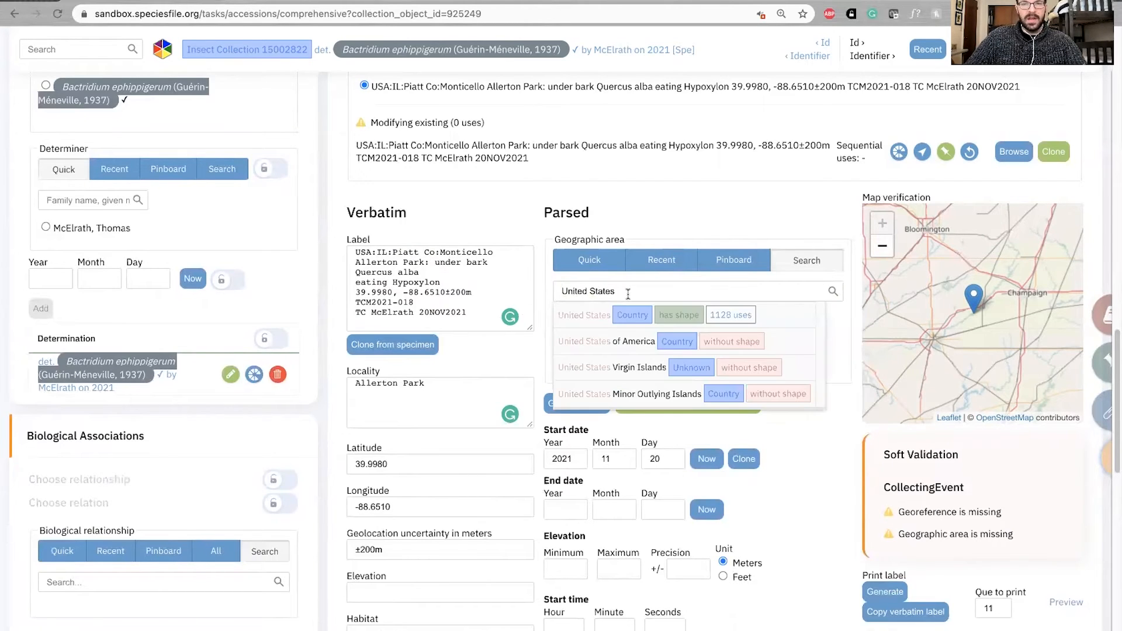
# Set the parsed geographic area to the coordinate-based county suggestion United States: Illinois: Piatt
pyautogui.click(658, 309)
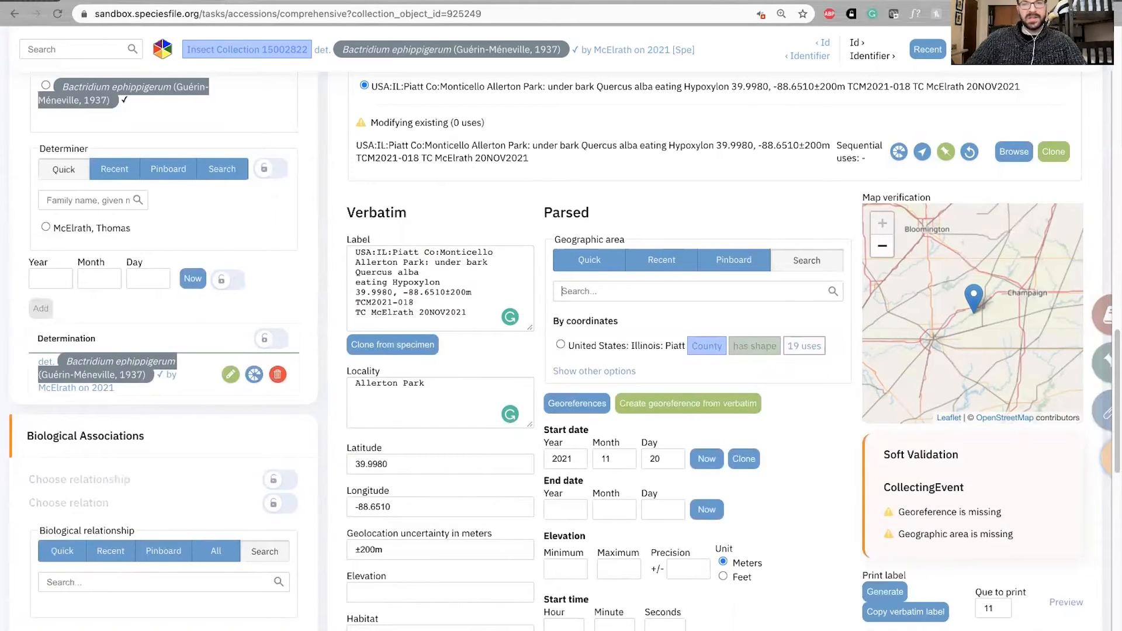
pyautogui.click(560, 344)
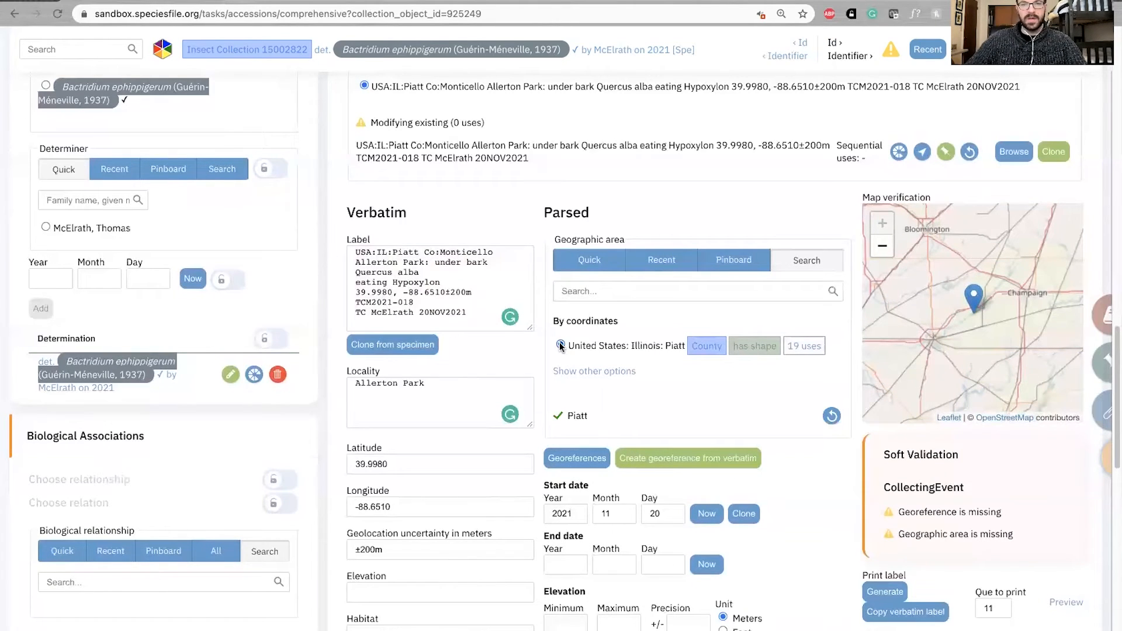
# Find the collector by family name, add them to the parsed collectors and save the record
pyautogui.scroll(-4, 614, 292)
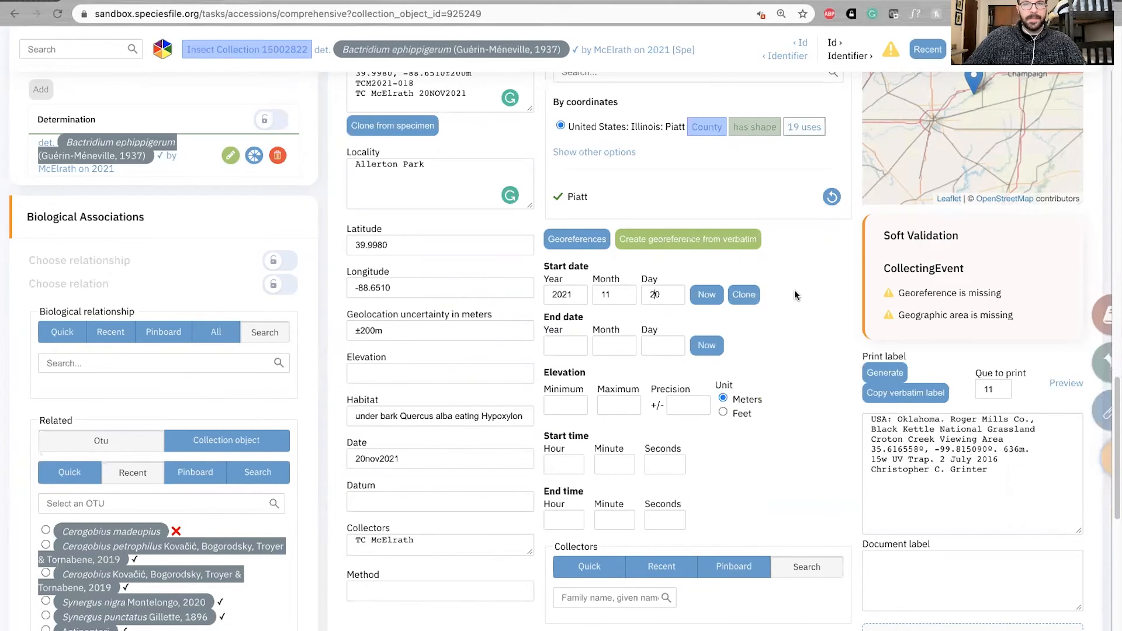
pyautogui.scroll(-1, 783, 307)
pyautogui.scroll(-1, 783, 307)
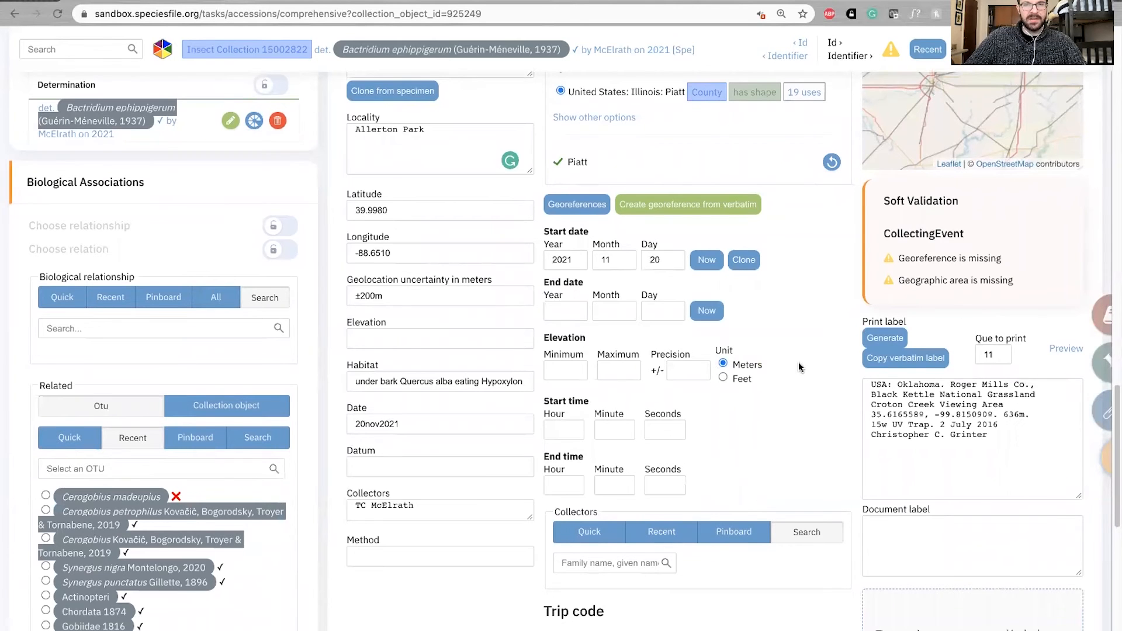
pyautogui.scroll(-1, 802, 371)
pyautogui.scroll(-3, 665, 438)
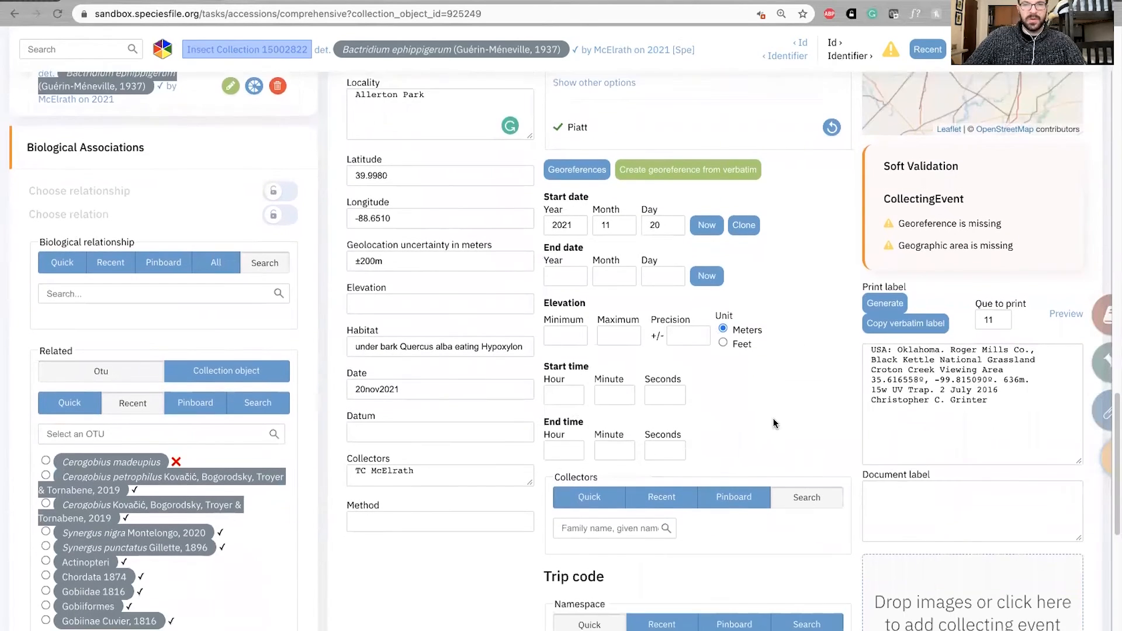
pyautogui.click(447, 375)
pyautogui.write('M')
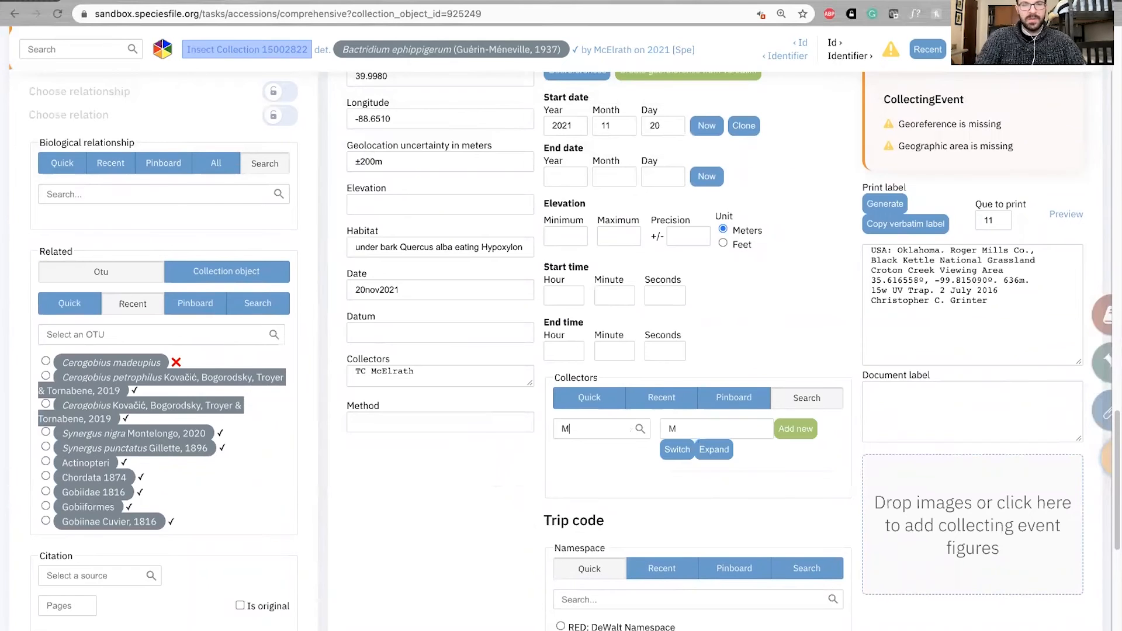
pyautogui.write('CElrath')
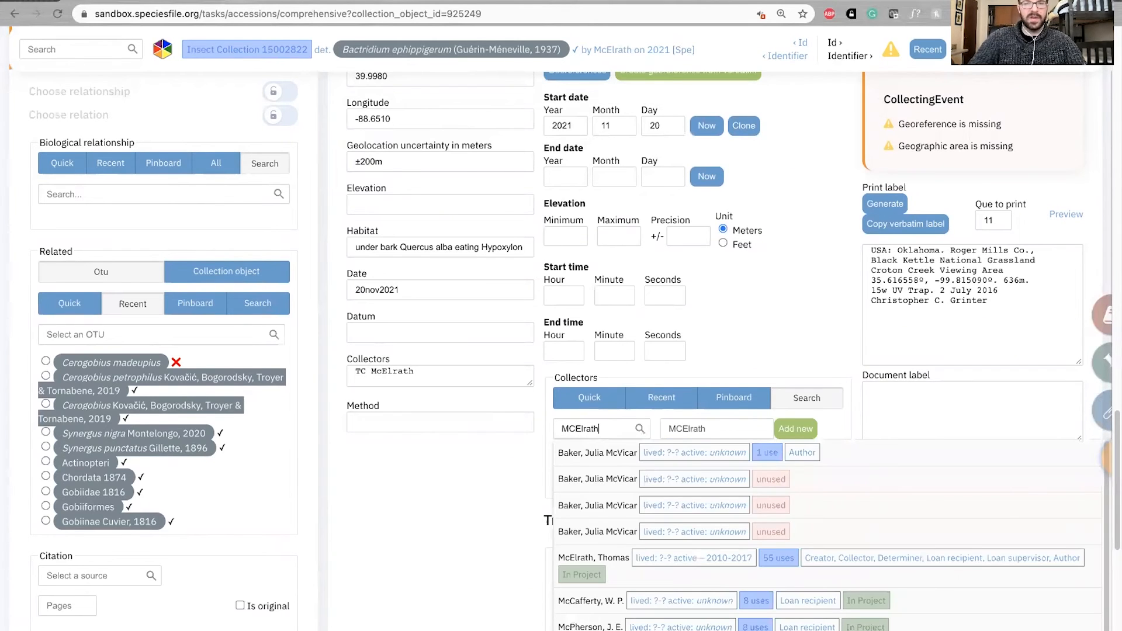
pyautogui.click(601, 453)
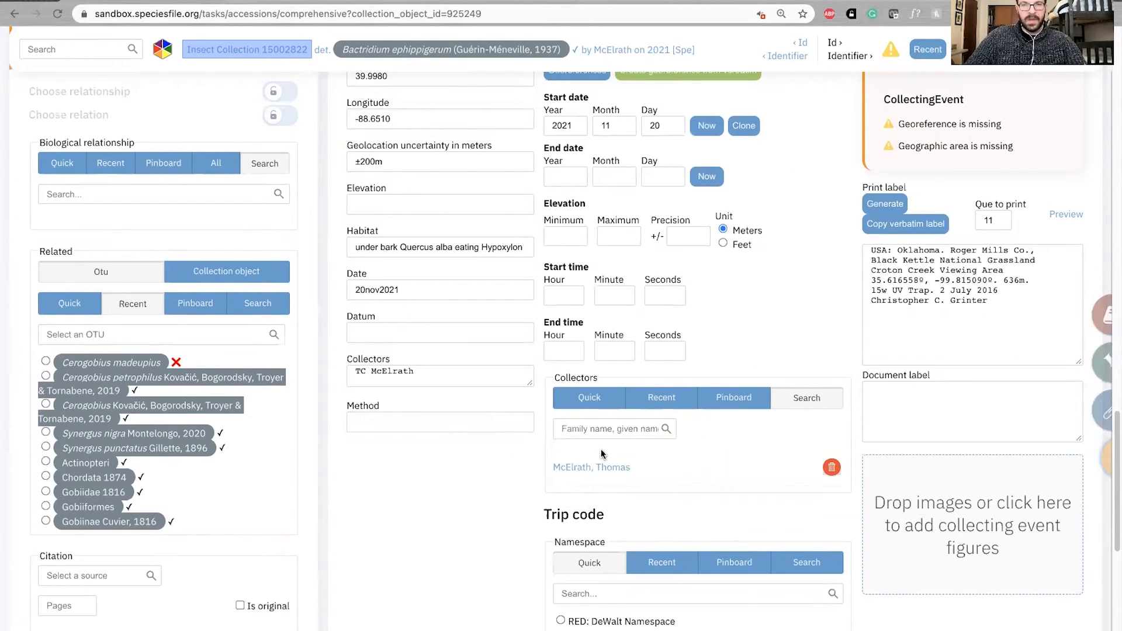
pyautogui.scroll(-1, 545, 388)
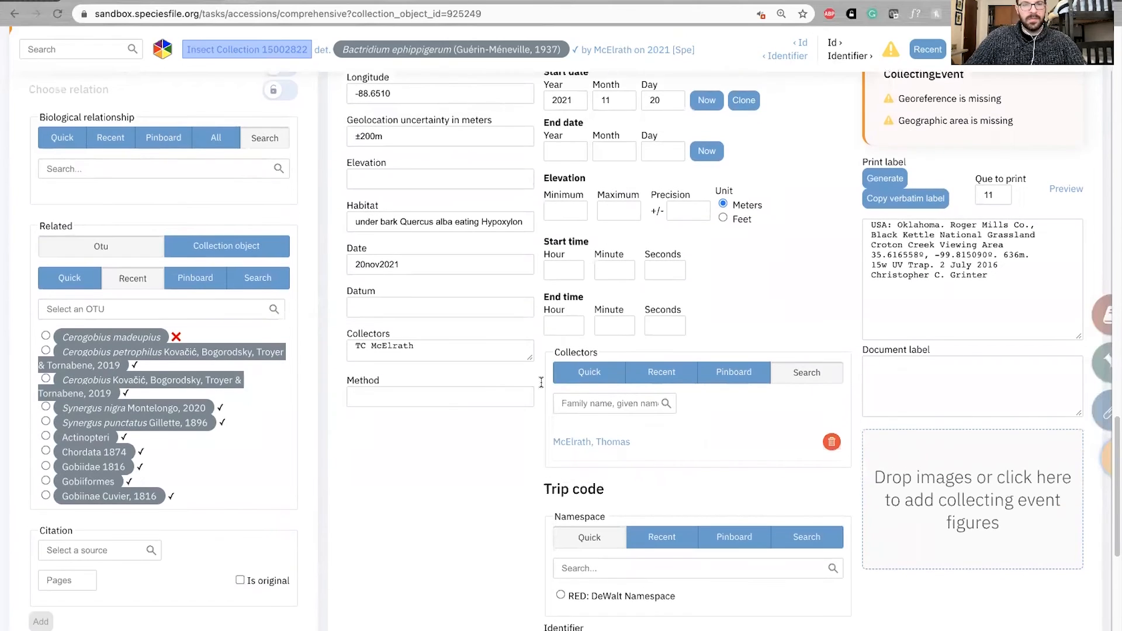
pyautogui.hotkey('ctrl', 's')
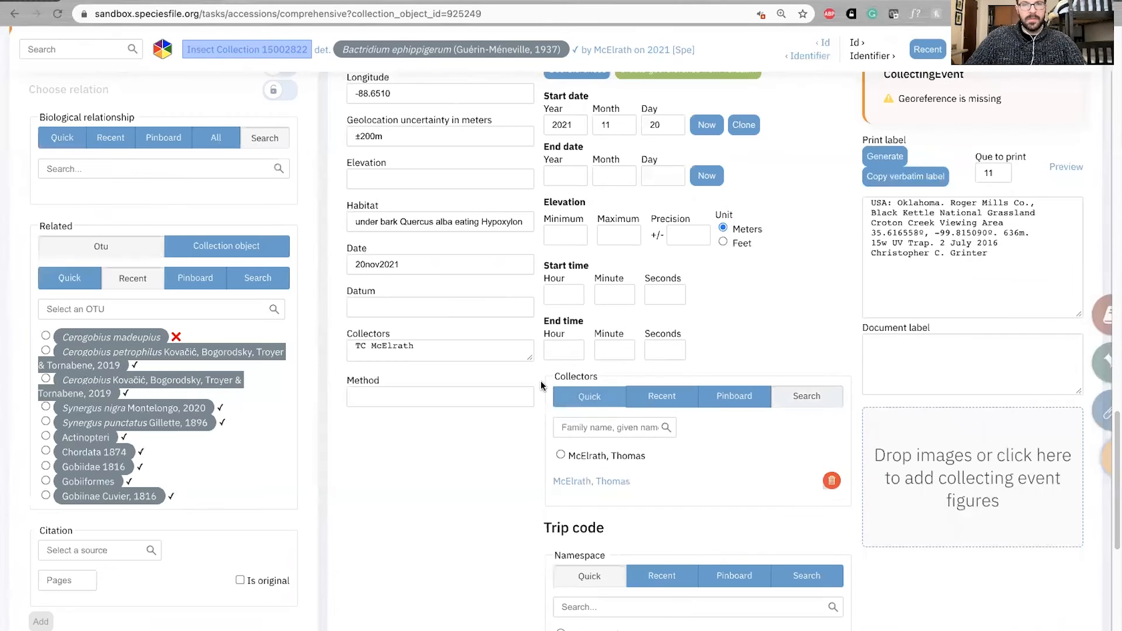
# Copy TCM2021-018 from the verbatim label and set the trip code namespace to the one abbreviated TCM
pyautogui.scroll(-3, 585, 385)
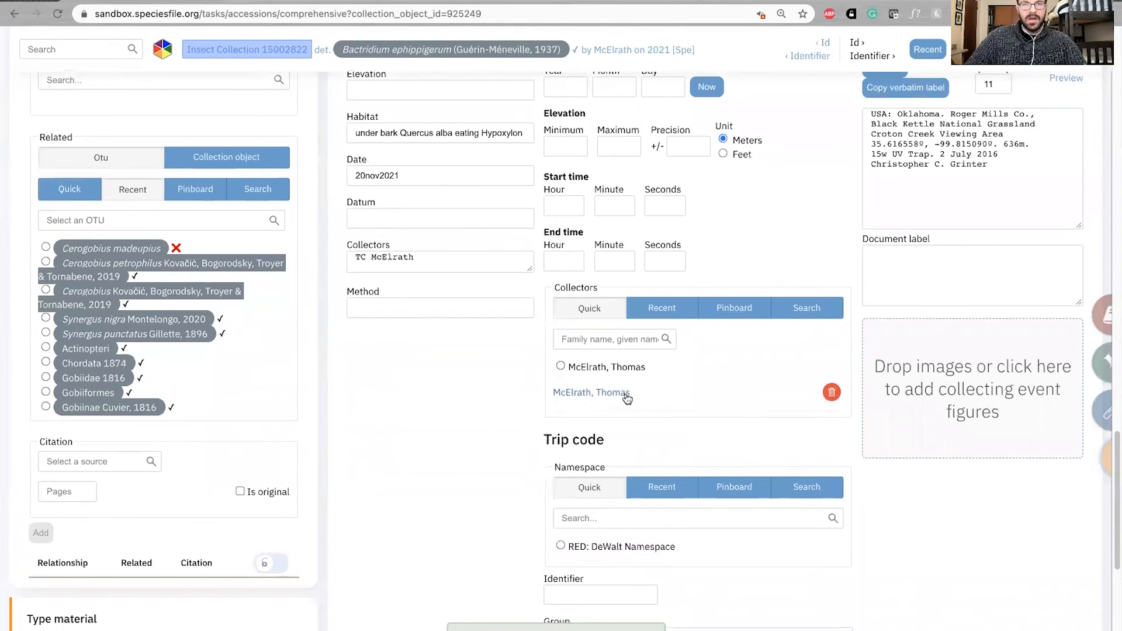
pyautogui.scroll(7, 535, 355)
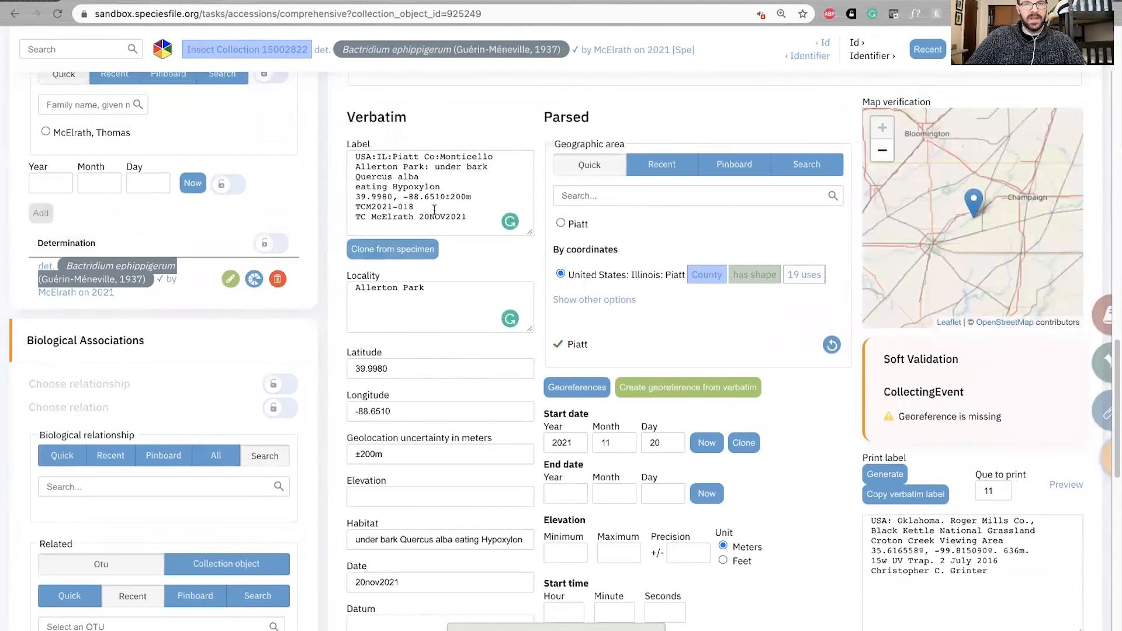
pyautogui.moveTo(430, 207); pyautogui.dragTo(355, 207)
pyautogui.hotkey('ctrl', 'c')
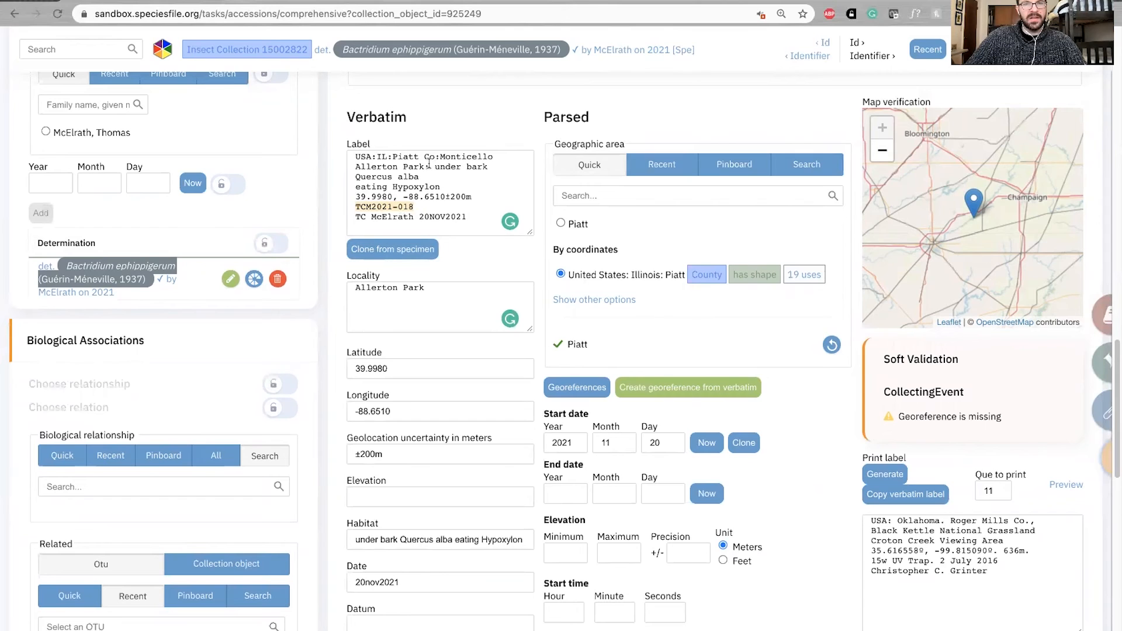
pyautogui.scroll(-1, 542, 348)
pyautogui.scroll(-10, 541, 347)
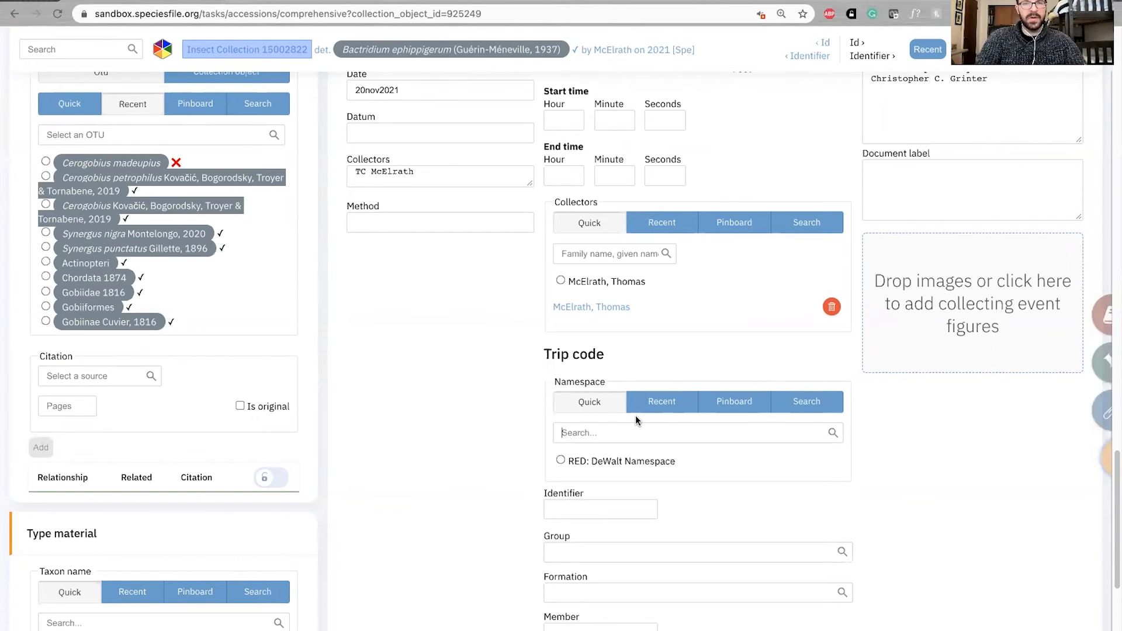
pyautogui.write('tcm')
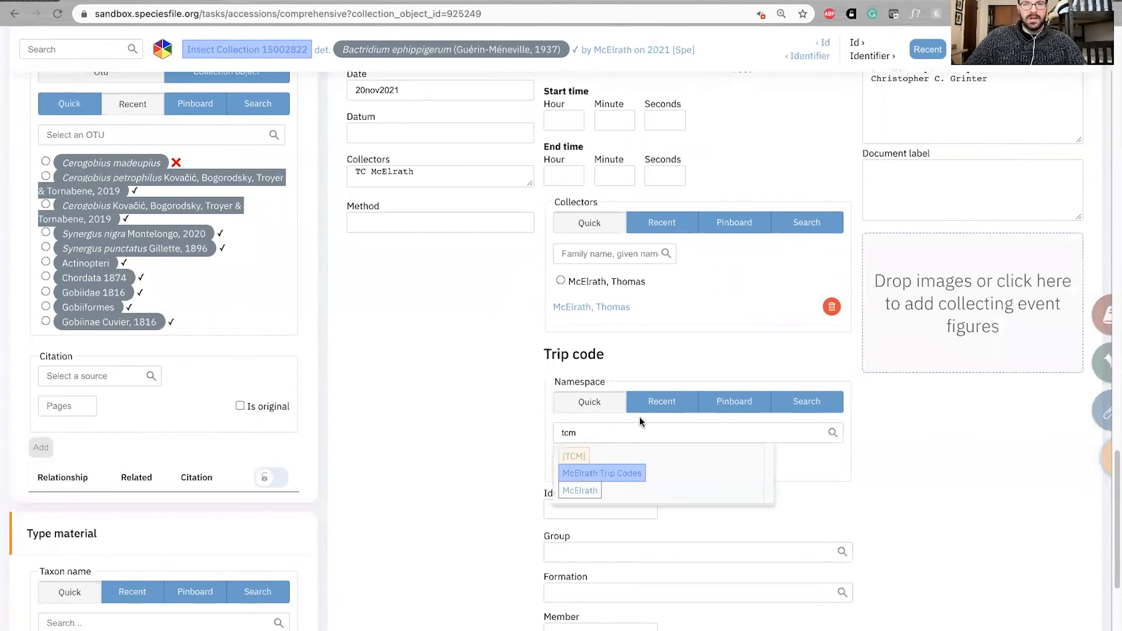
pyautogui.click(640, 471)
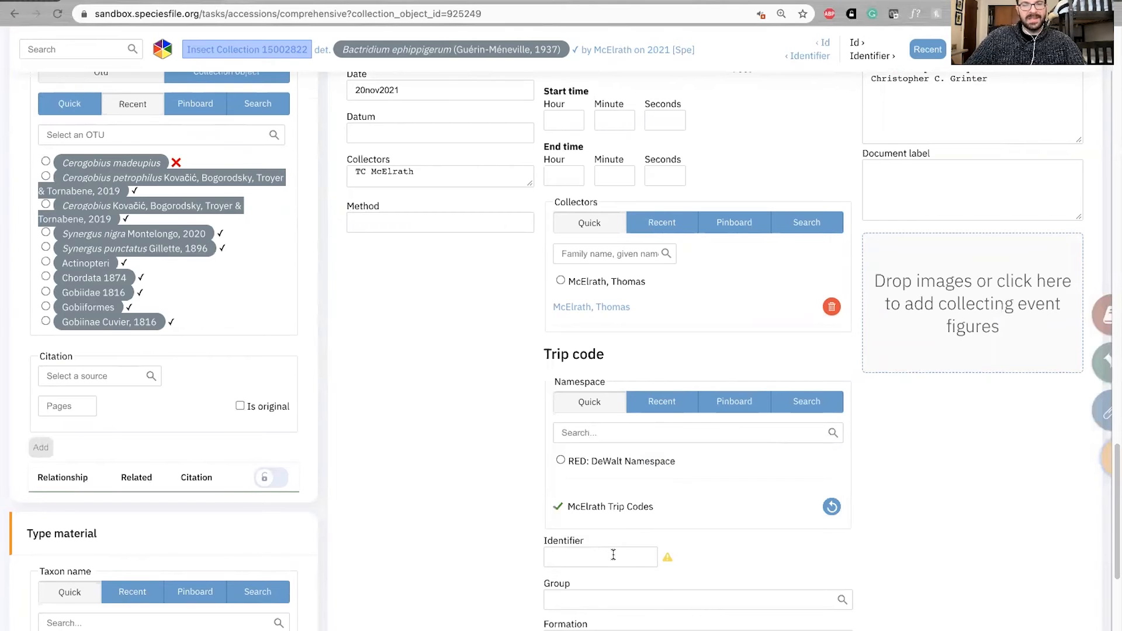
# Enter 2021-018 as the trip code identifier, without the TCM prefix, and save the record
pyautogui.hotkey('ctrl', 'v')
pyautogui.click(571, 560)
pyautogui.press('BackSpace')
pyautogui.press('BackSpace')
pyautogui.press('BackSpace')
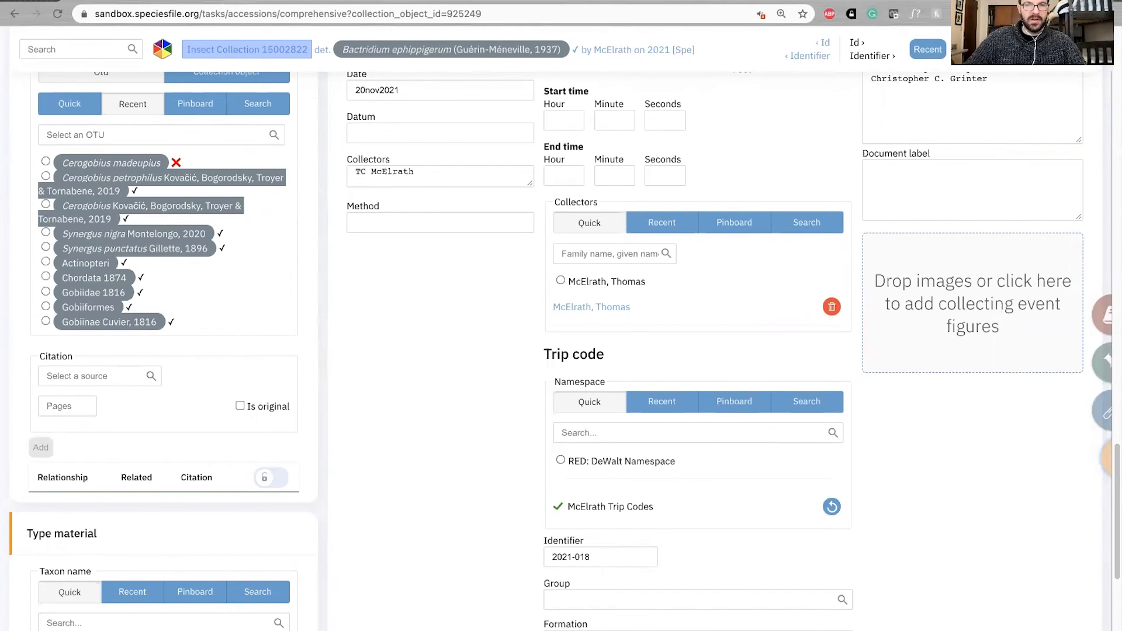
pyautogui.scroll(-3, 529, 464)
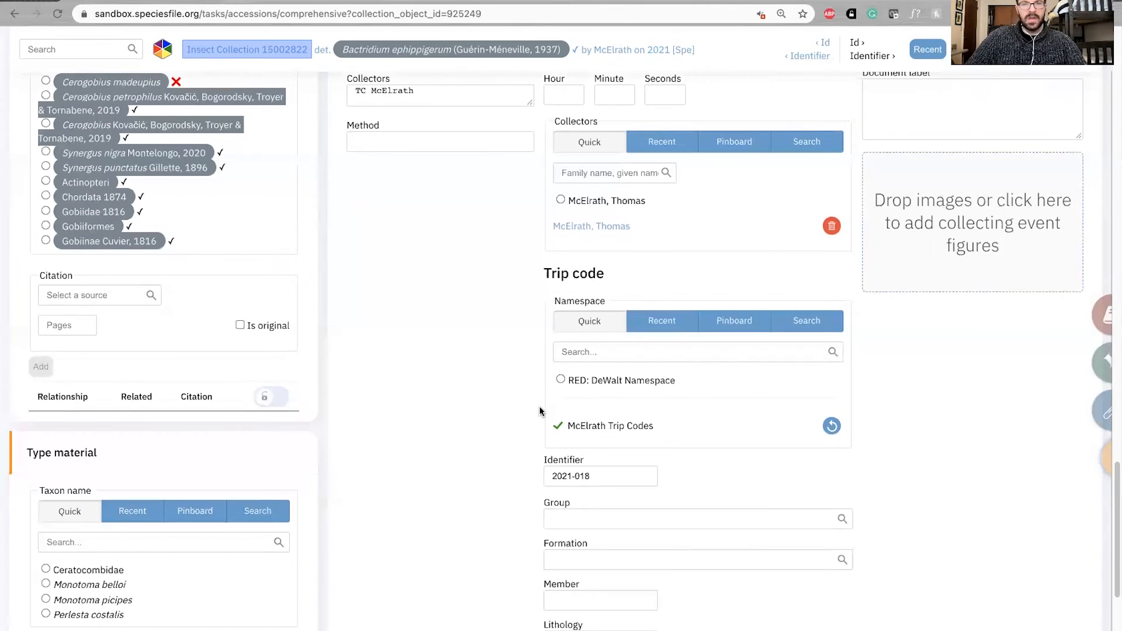
pyautogui.hotkey('ctrl', 's')
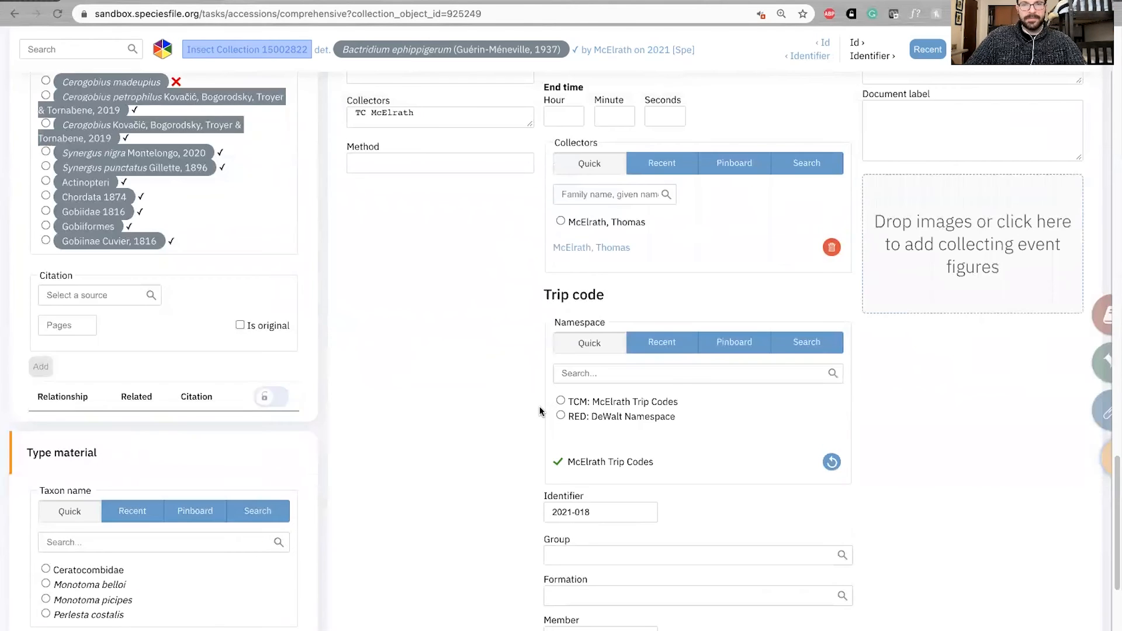
# Check how the trip code is attached to the saved collecting event in the selector
pyautogui.scroll(10, 540, 410)
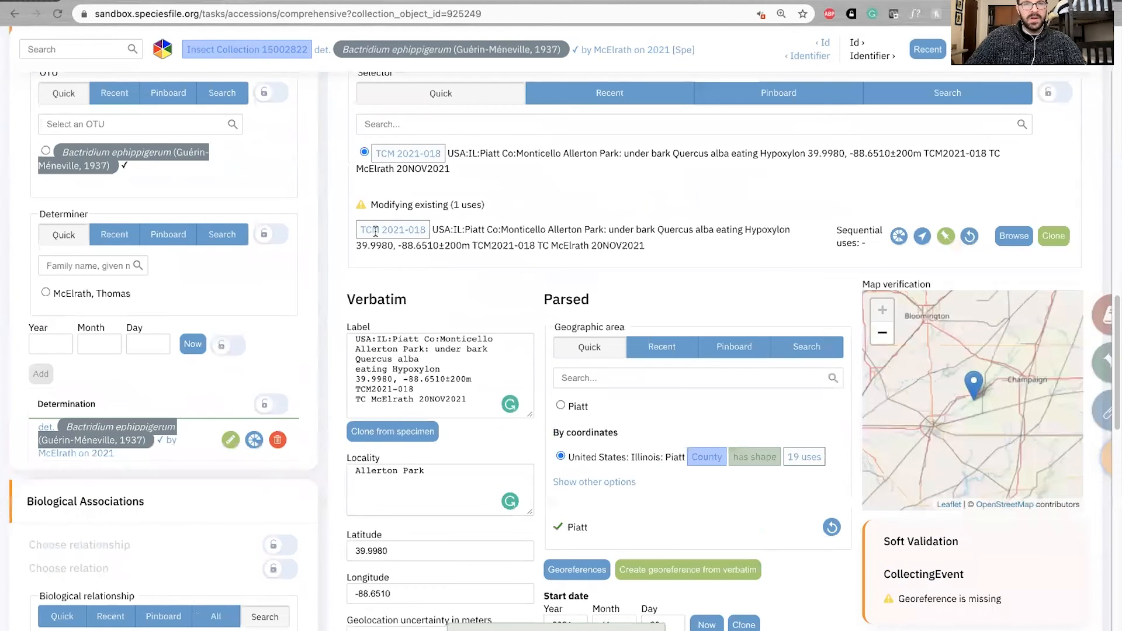
pyautogui.moveTo(357, 230); pyautogui.dragTo(429, 233)
pyautogui.click(485, 235)
pyautogui.scroll(-3, 552, 314)
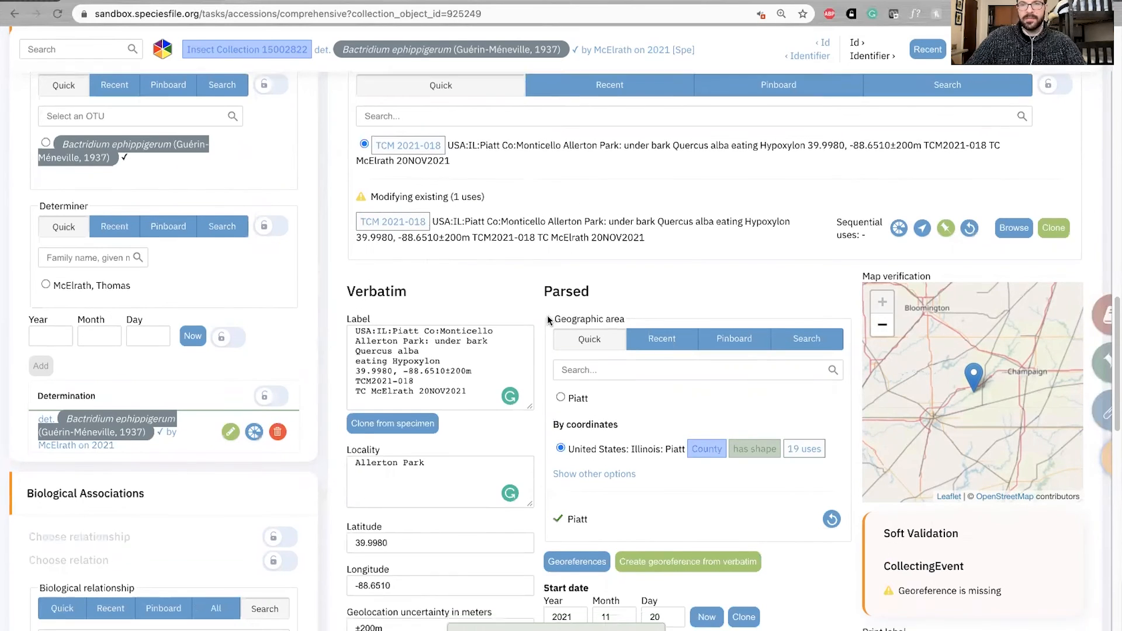
pyautogui.scroll(1, 535, 342)
# Look through the remaining verbatim and parsed fields, including the geological fields and custom attributes
pyautogui.scroll(-5, 534, 342)
pyautogui.scroll(-10, 535, 342)
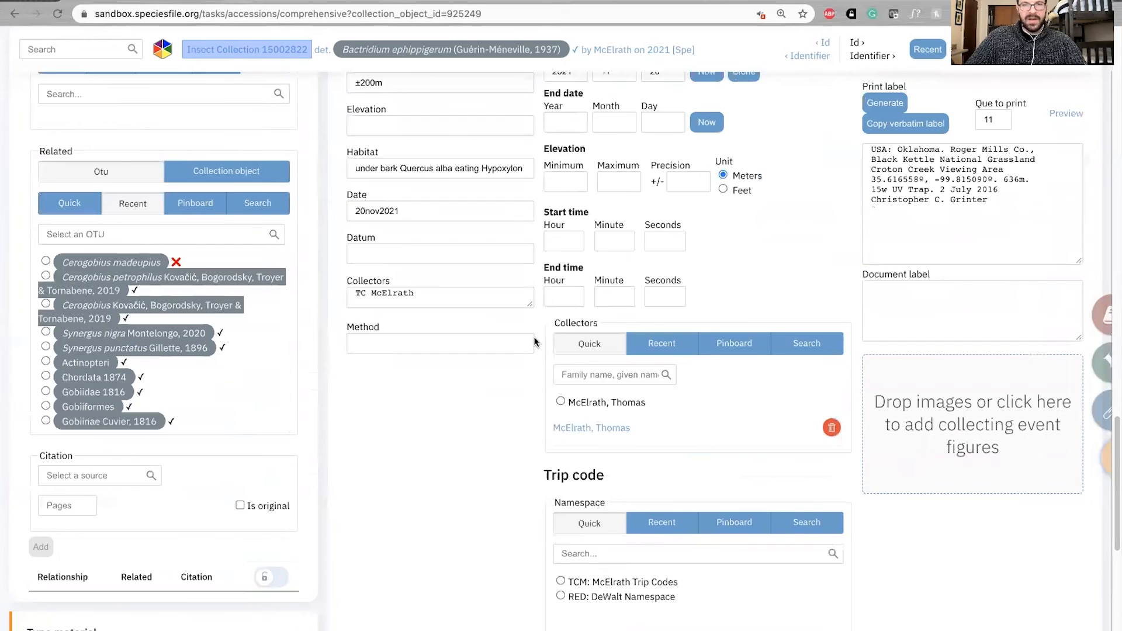
pyautogui.scroll(5, 534, 341)
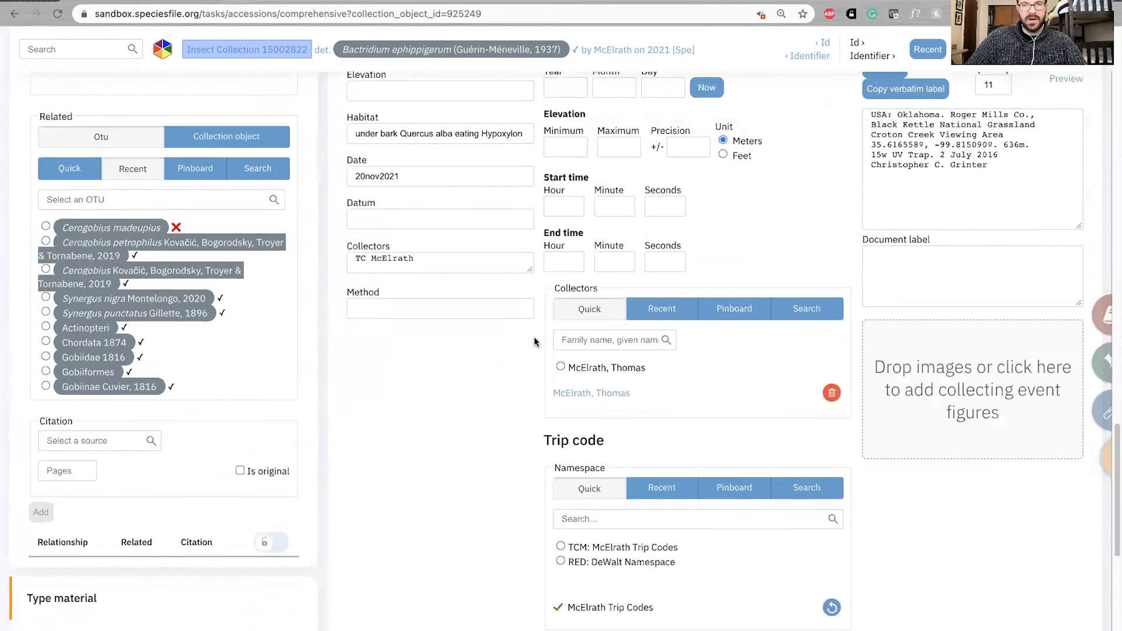
pyautogui.scroll(-7, 535, 342)
pyautogui.scroll(-3, 535, 341)
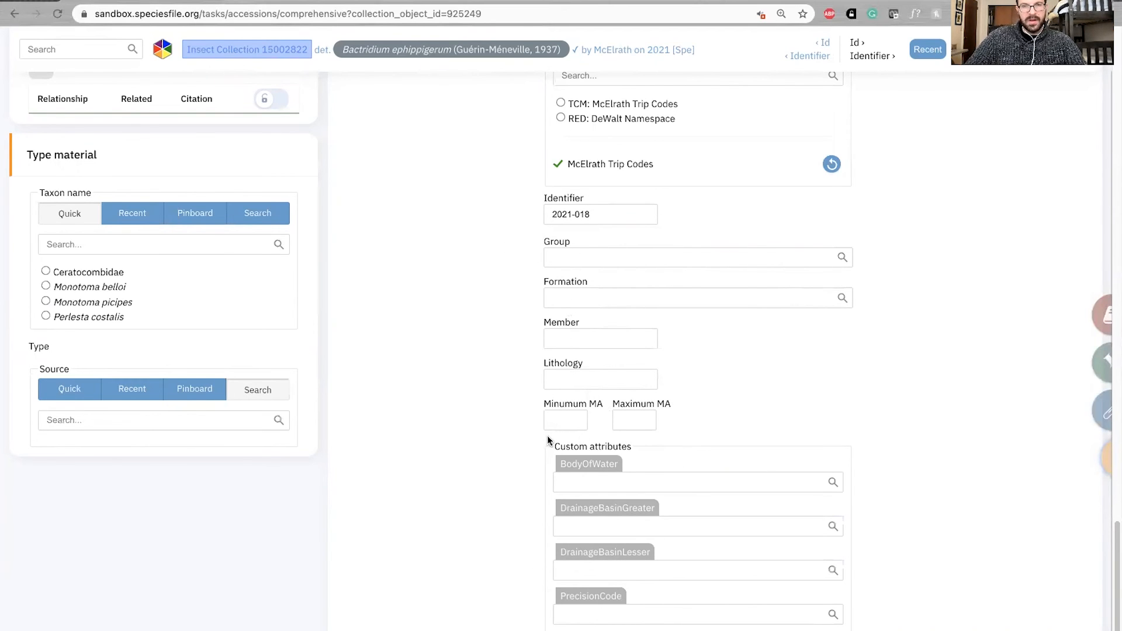
pyautogui.scroll(1, 531, 439)
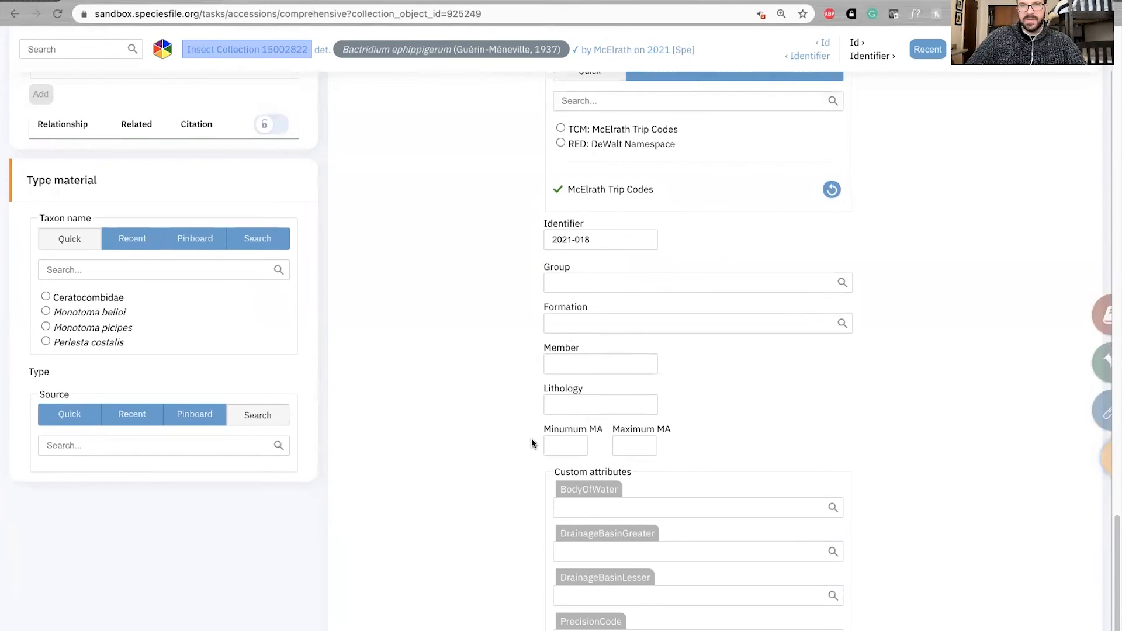
pyautogui.scroll(12, 531, 438)
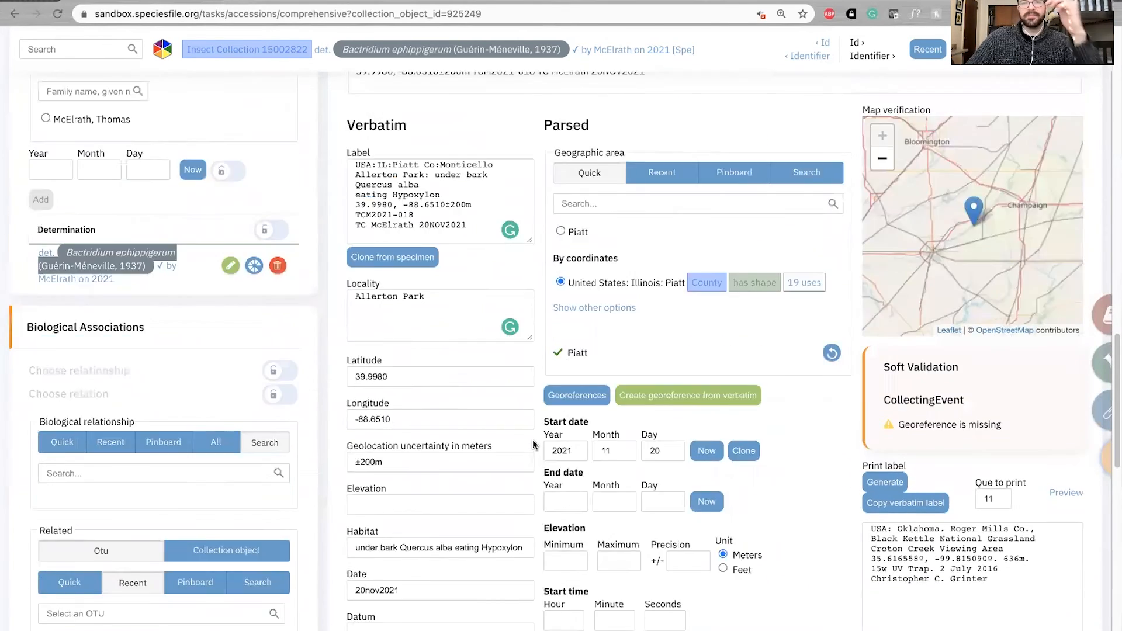
# Open the specimen's browse page from its record header and review its event timeline and buffered label data
pyautogui.scroll(15, 531, 444)
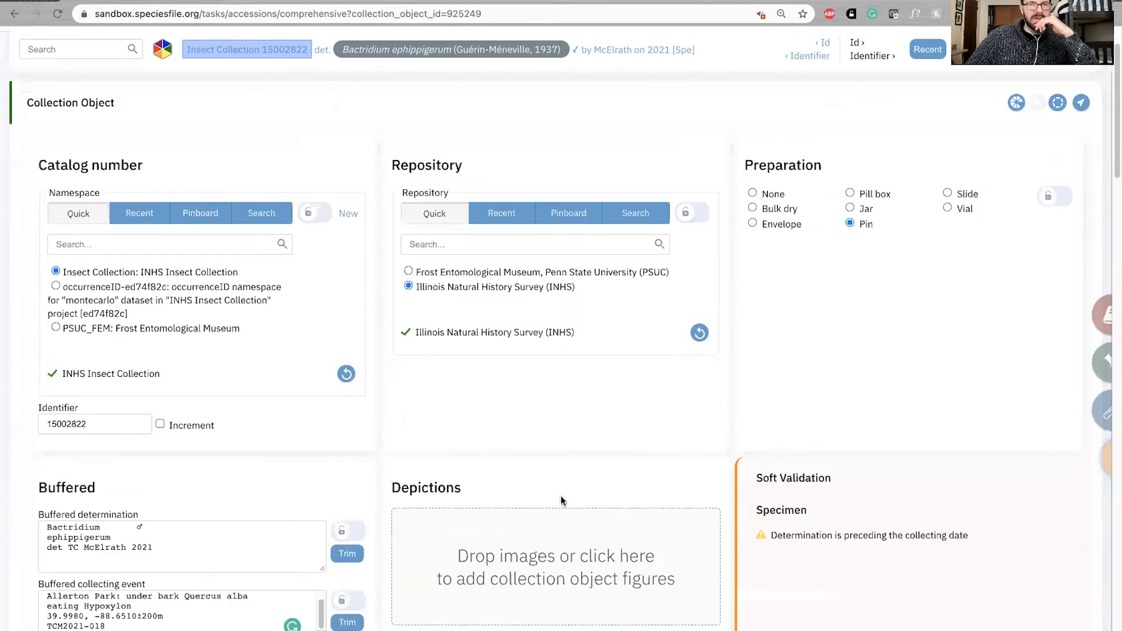
pyautogui.scroll(4, 560, 497)
pyautogui.click(524, 177)
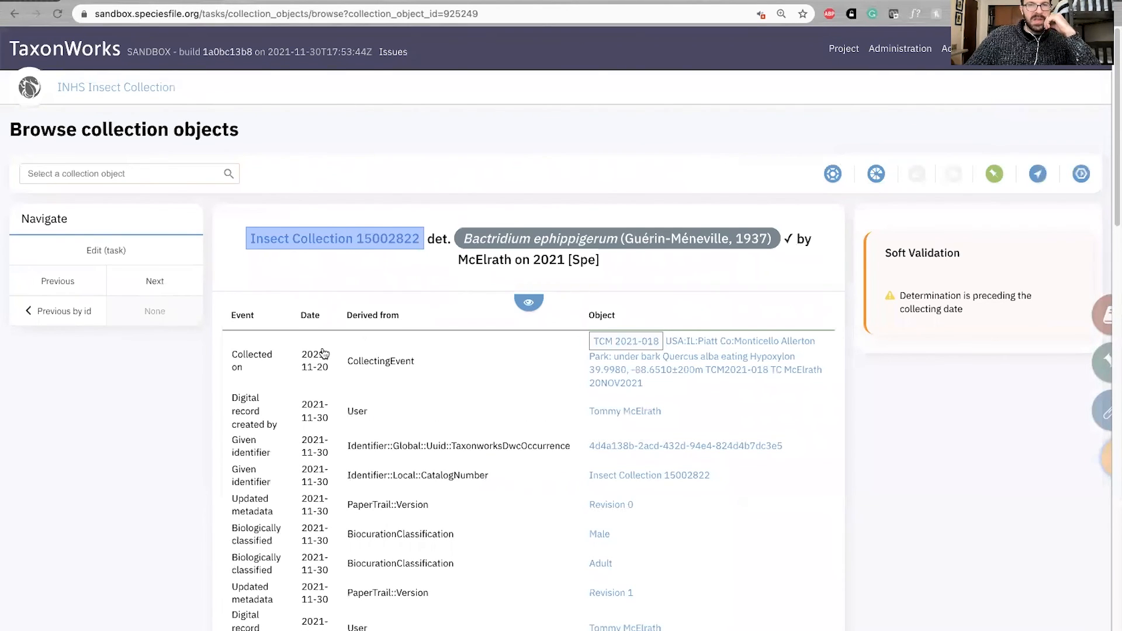
pyautogui.scroll(-3, 319, 381)
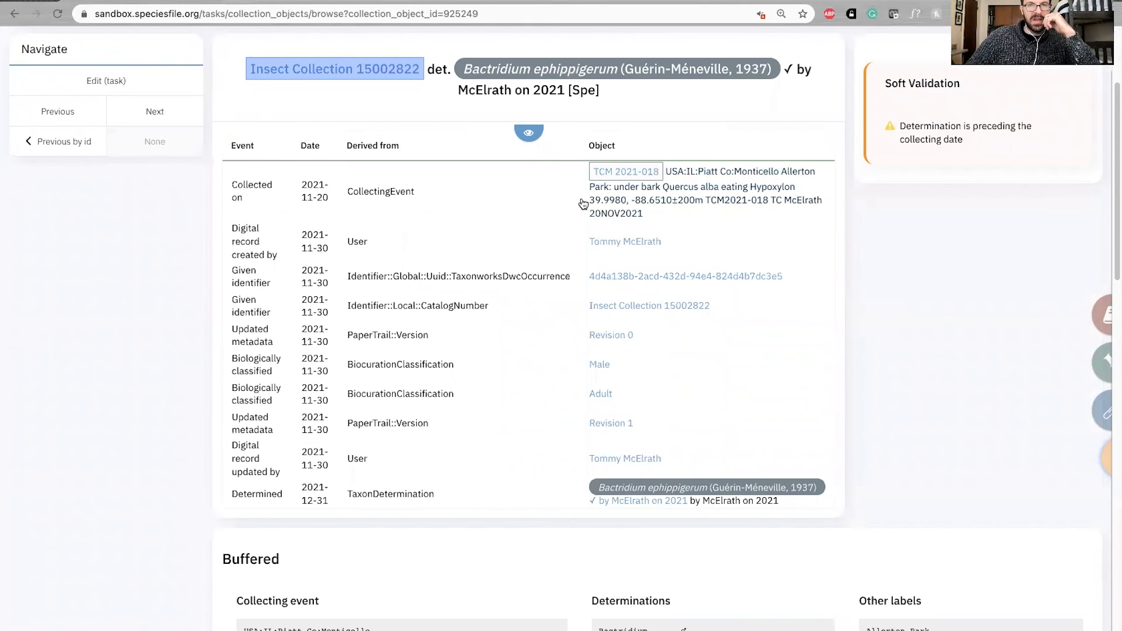
pyautogui.scroll(-1, 629, 389)
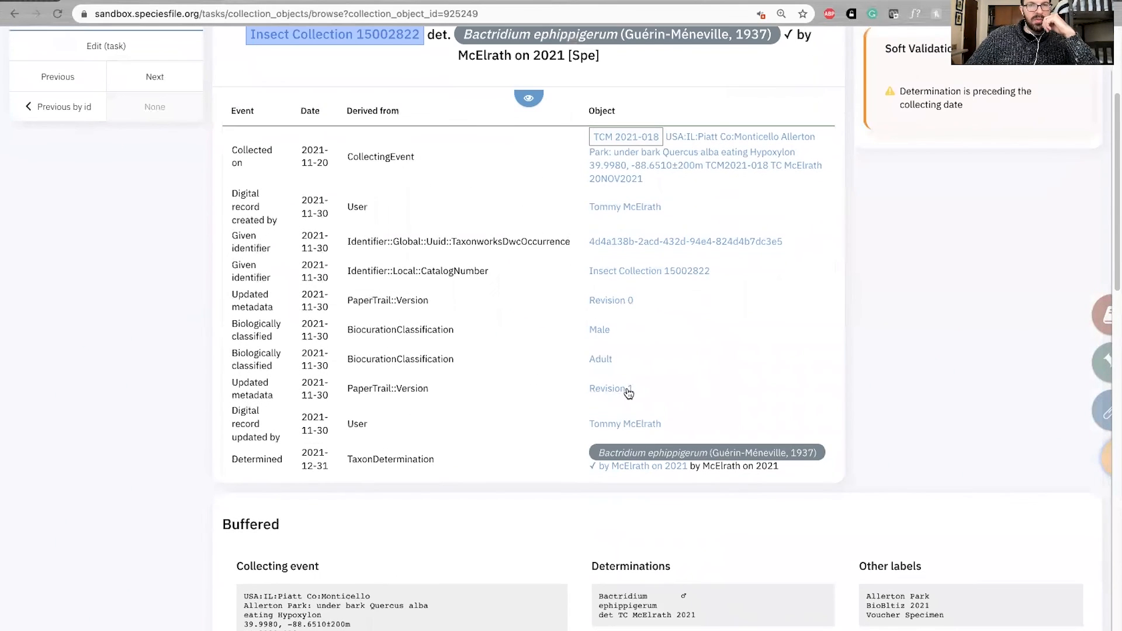
pyautogui.scroll(-4, 248, 319)
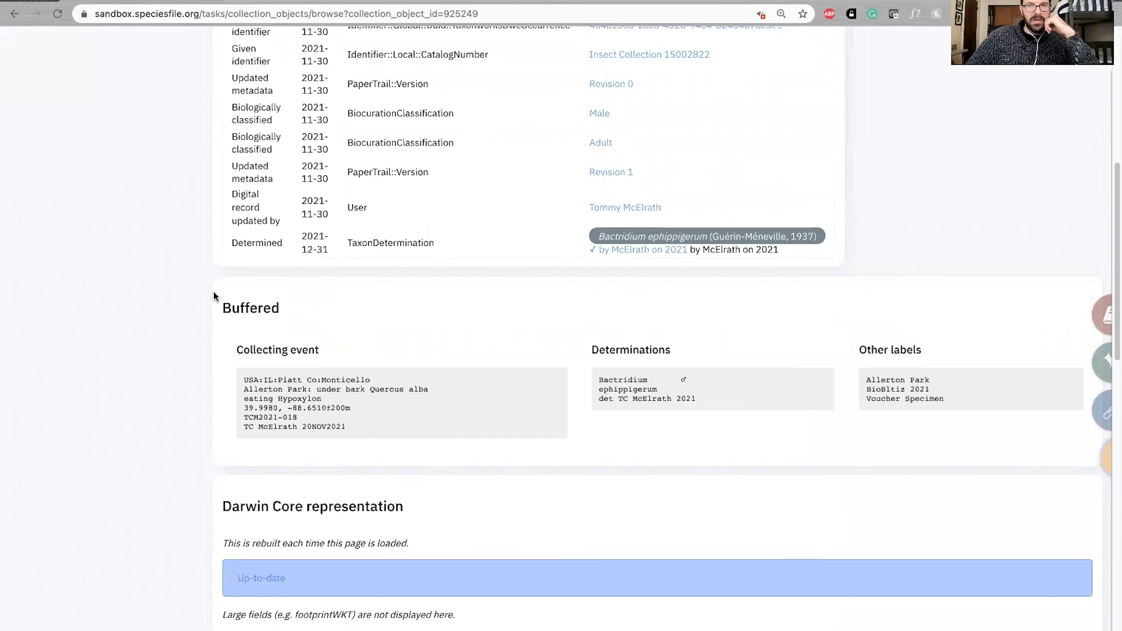
# Examine the specimen's Darwin Core representation, from catalog number and locality fields to taxonomy, collector and coordinates, and return to the page start
pyautogui.scroll(-8, 212, 292)
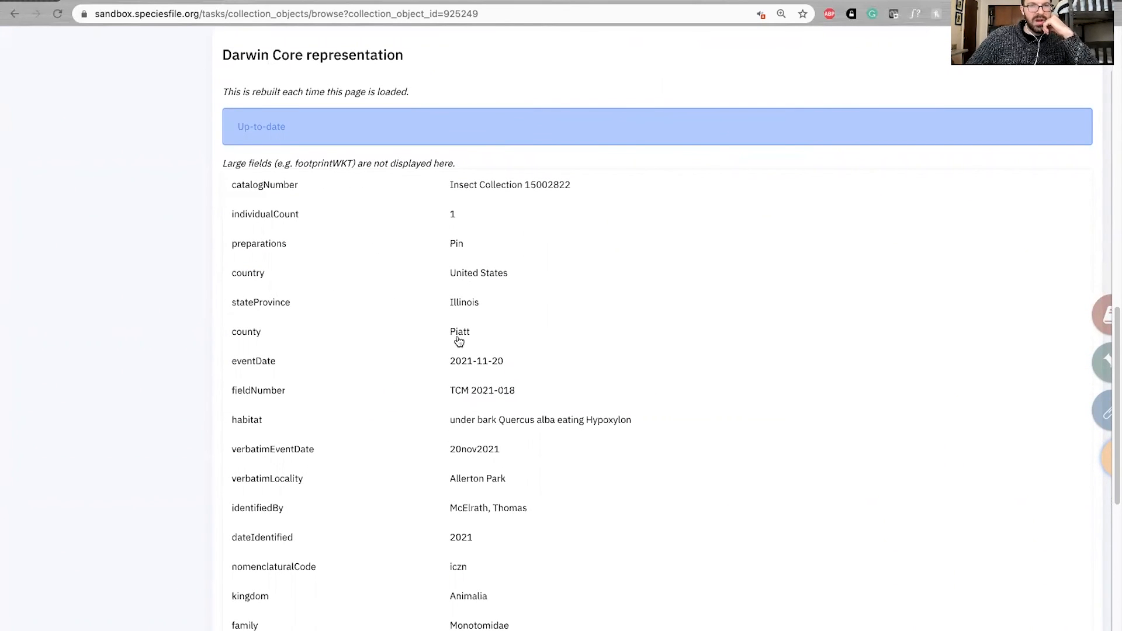
pyautogui.scroll(-1, 498, 358)
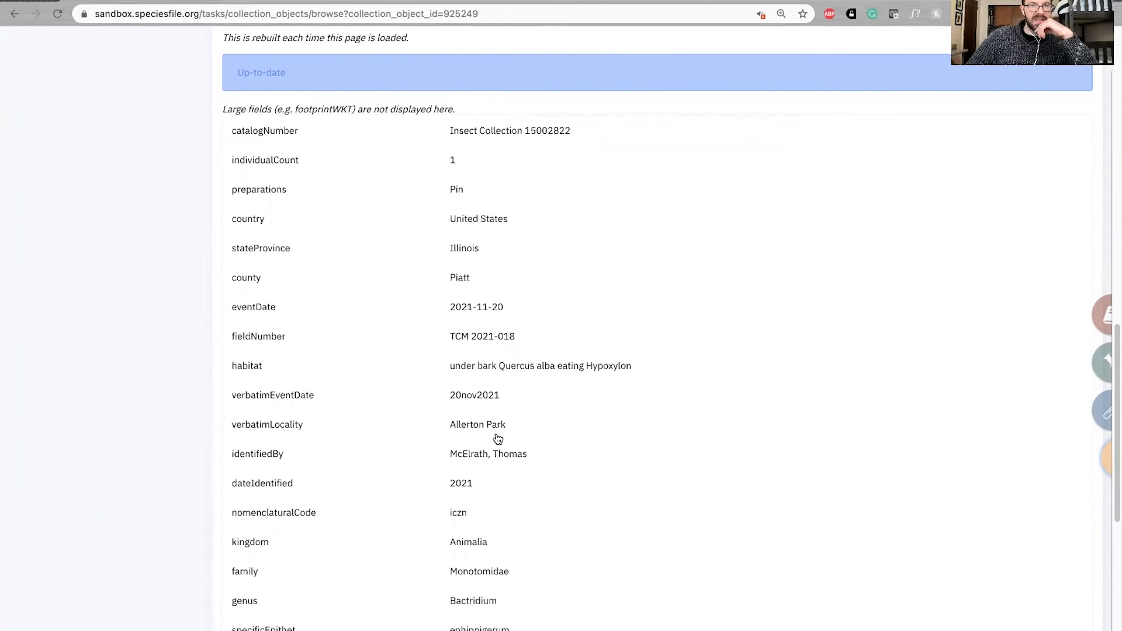
pyautogui.scroll(-5, 495, 436)
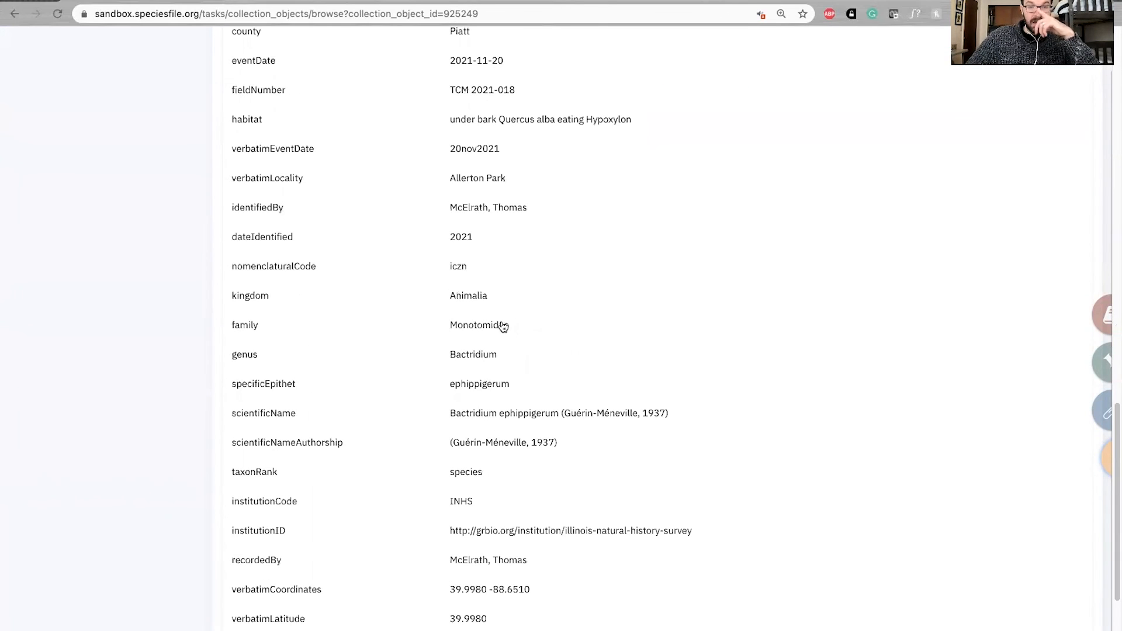
pyautogui.scroll(-3, 464, 215)
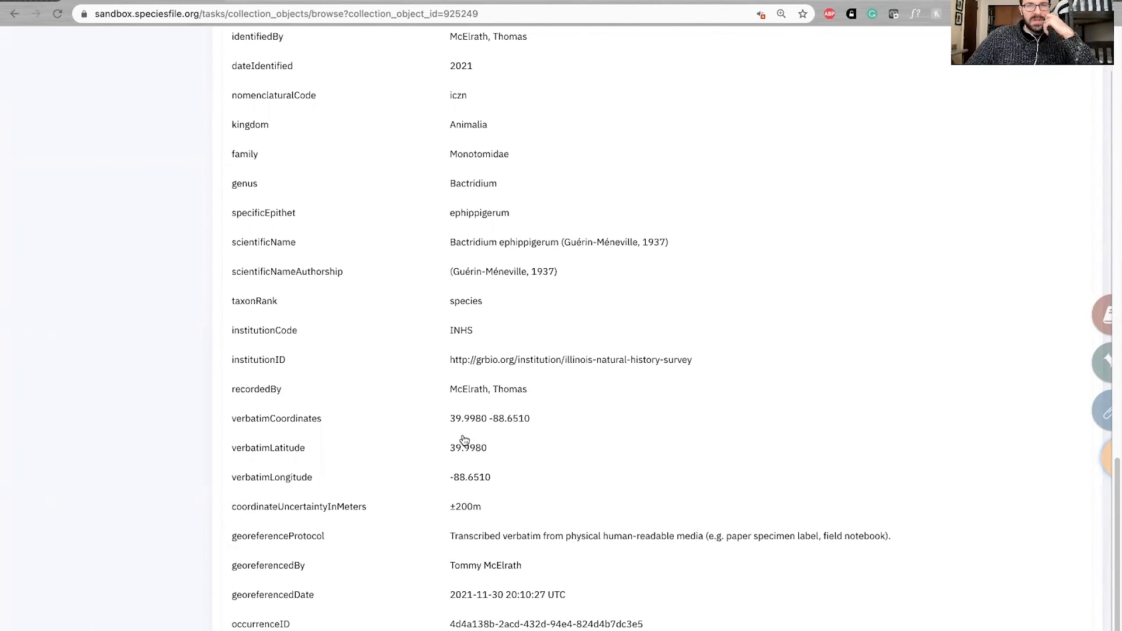
pyautogui.scroll(10, 497, 472)
pyautogui.scroll(6, 498, 472)
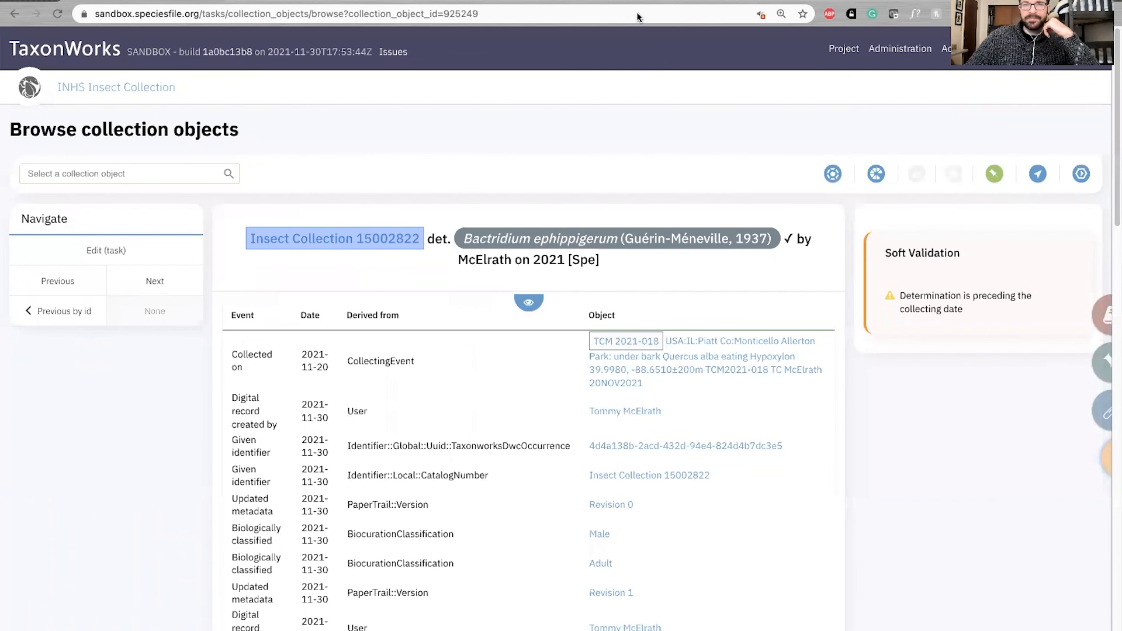